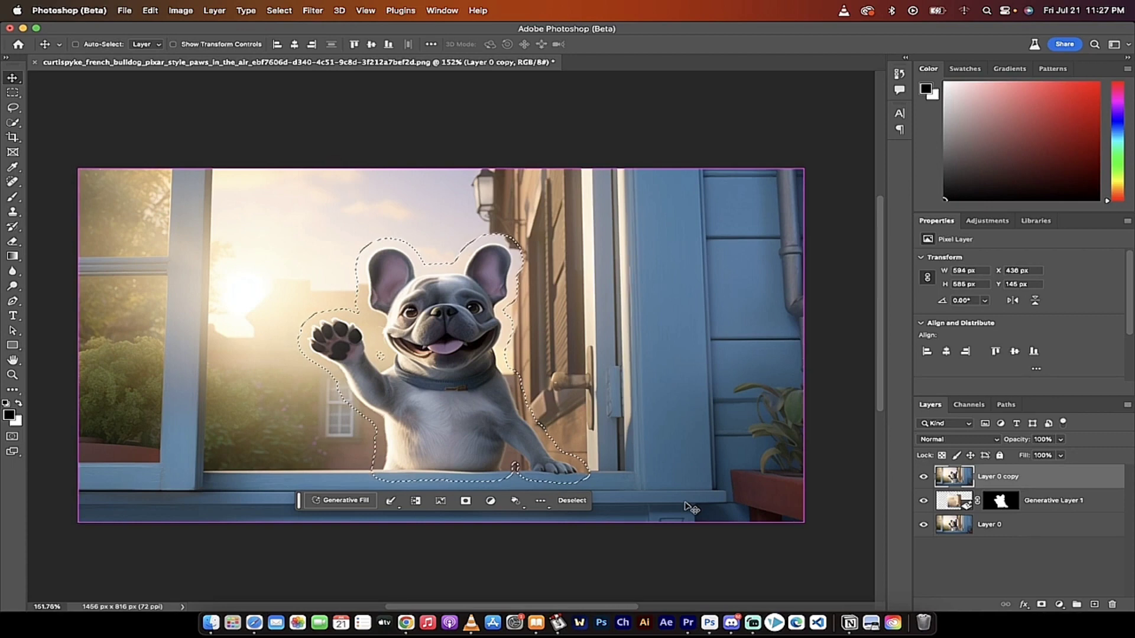
# - Compare the dog's two poses at the window by repeatedly undoing and redoing the last edits
pyautogui.press('super+z')
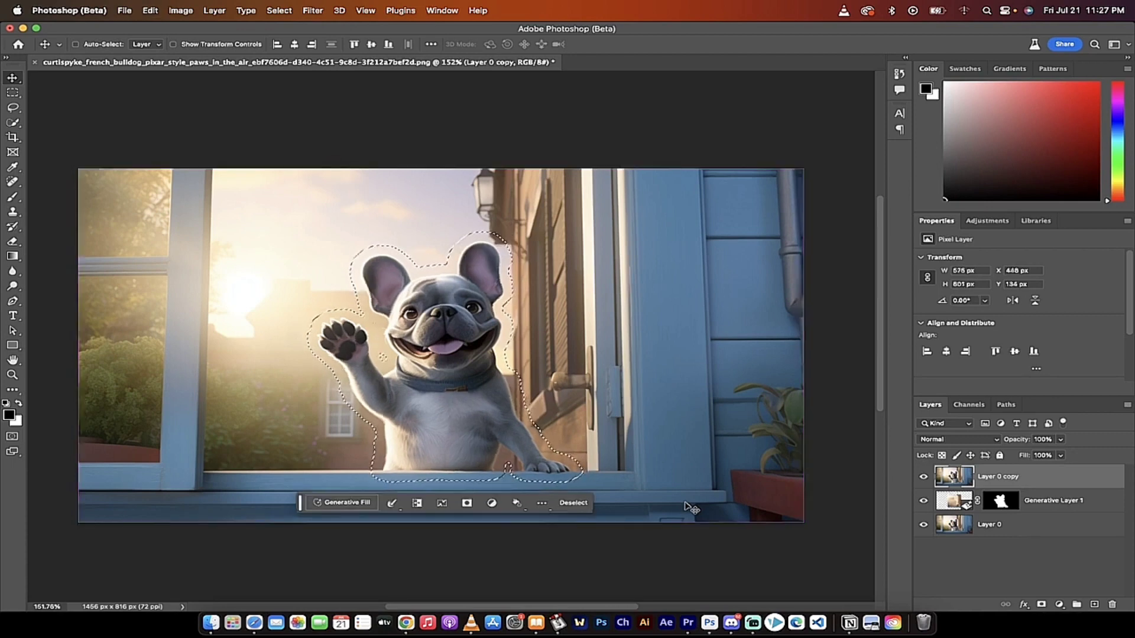
pyautogui.press('super+z')
pyautogui.press('shift+super+z')
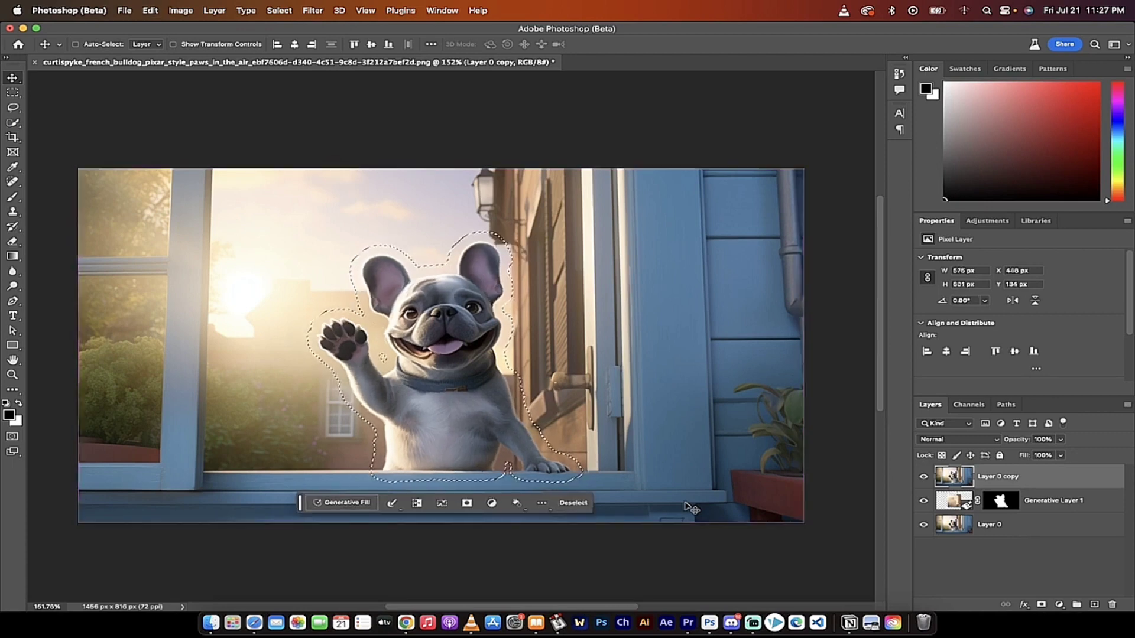
pyautogui.press('super+z')
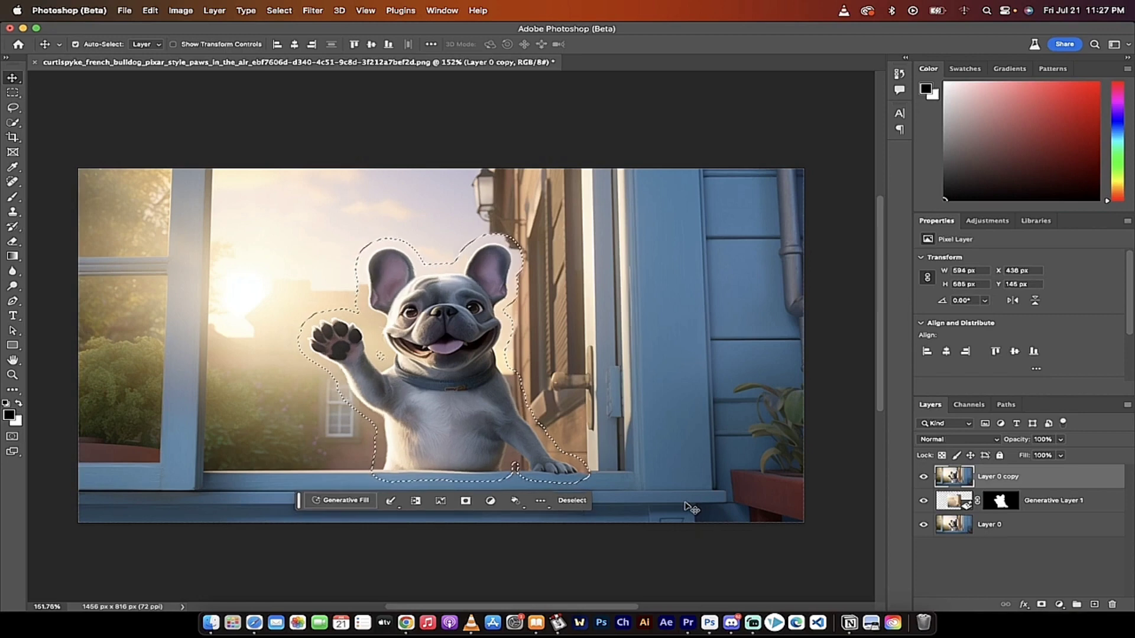
pyautogui.press('shift+super+z')
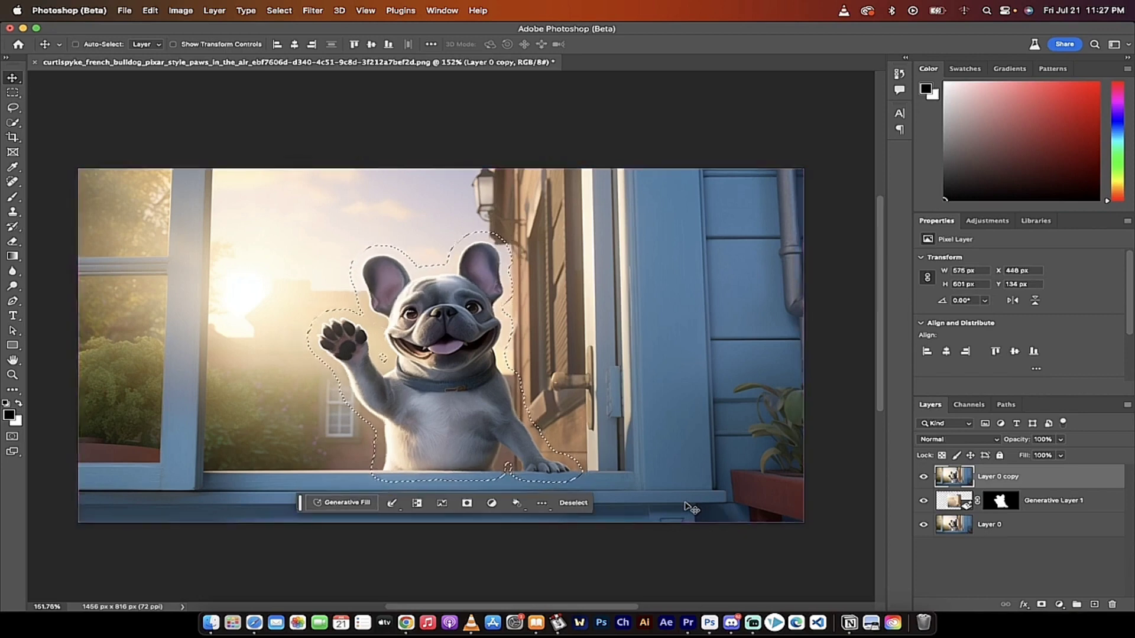
pyautogui.press('super+z')
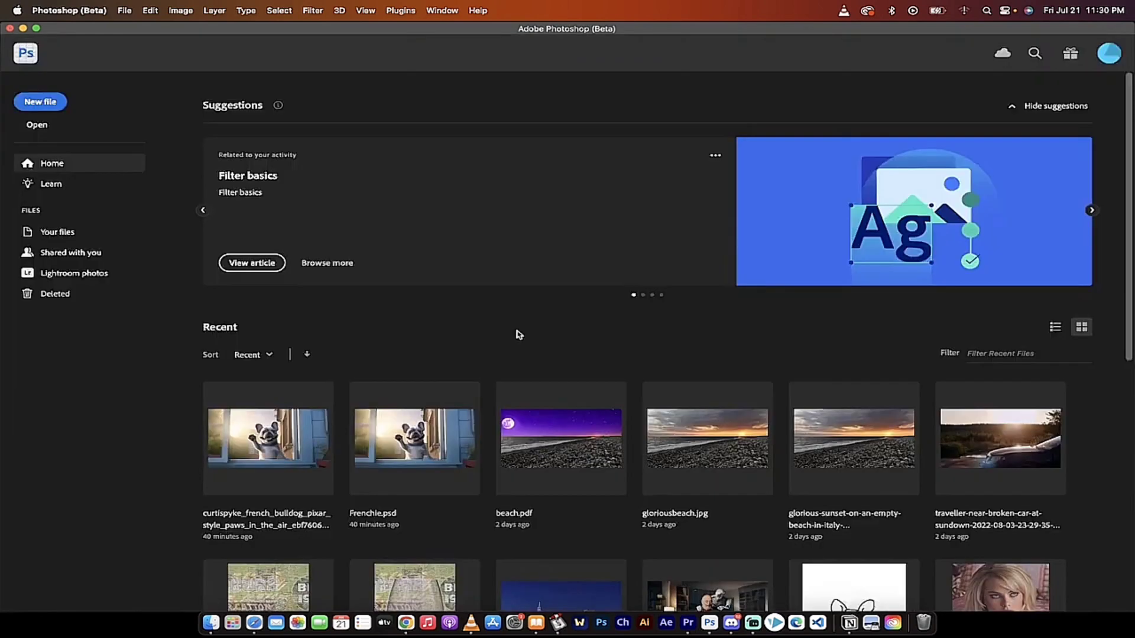
# - Switch to Creative Cloud, view the Beta apps category, and return to Photoshop (Beta)
pyautogui.click(92, 8)
pyautogui.click(92, 8)
pyautogui.click(868, 9)
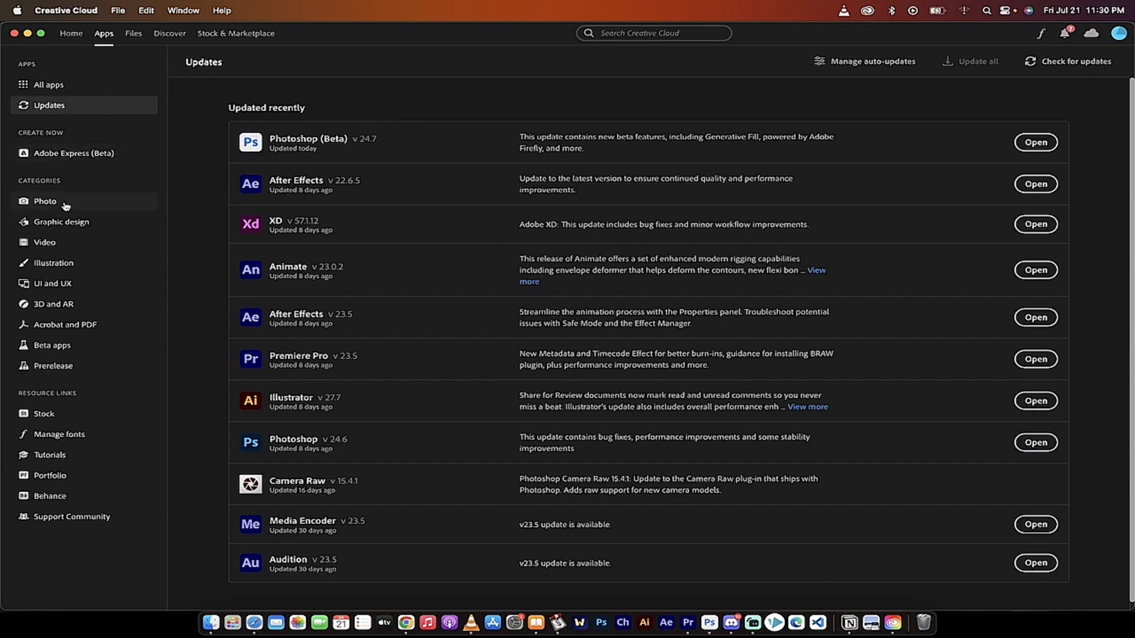
pyautogui.click(57, 352)
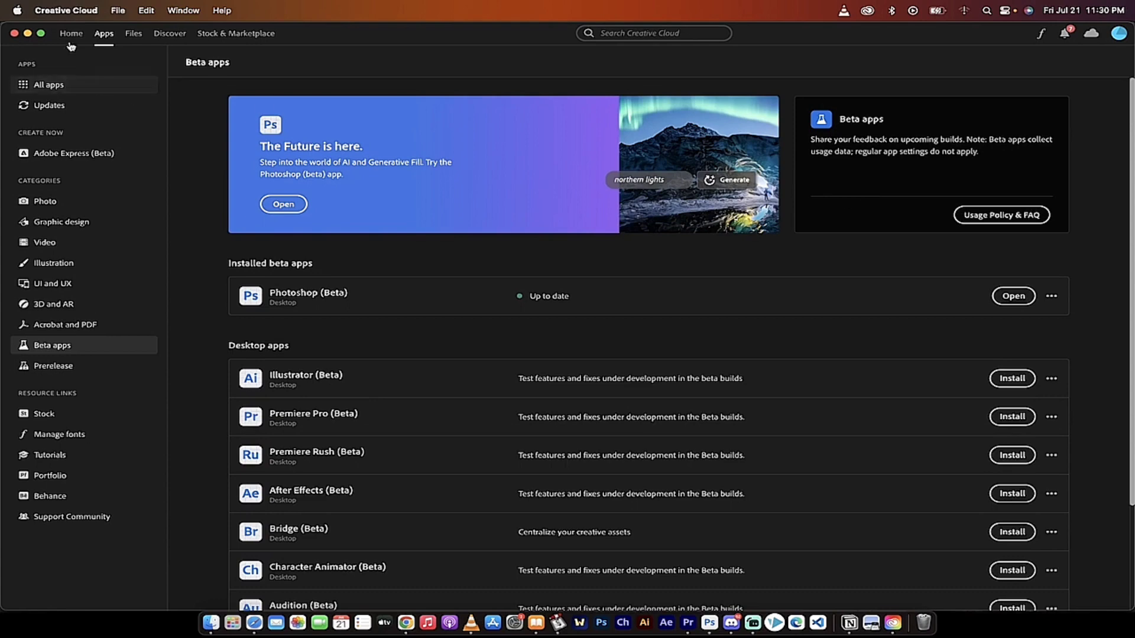
pyautogui.click(14, 34)
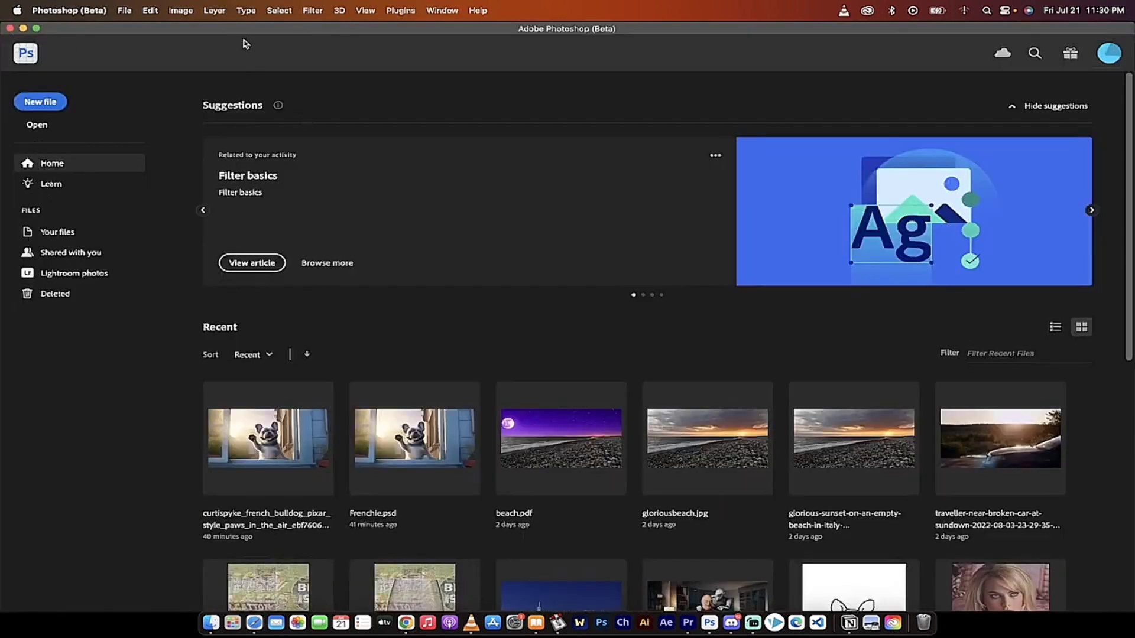
# - Open the French bulldog PNG from the Pictures folder in Finder as a Photoshop document
pyautogui.click(212, 623)
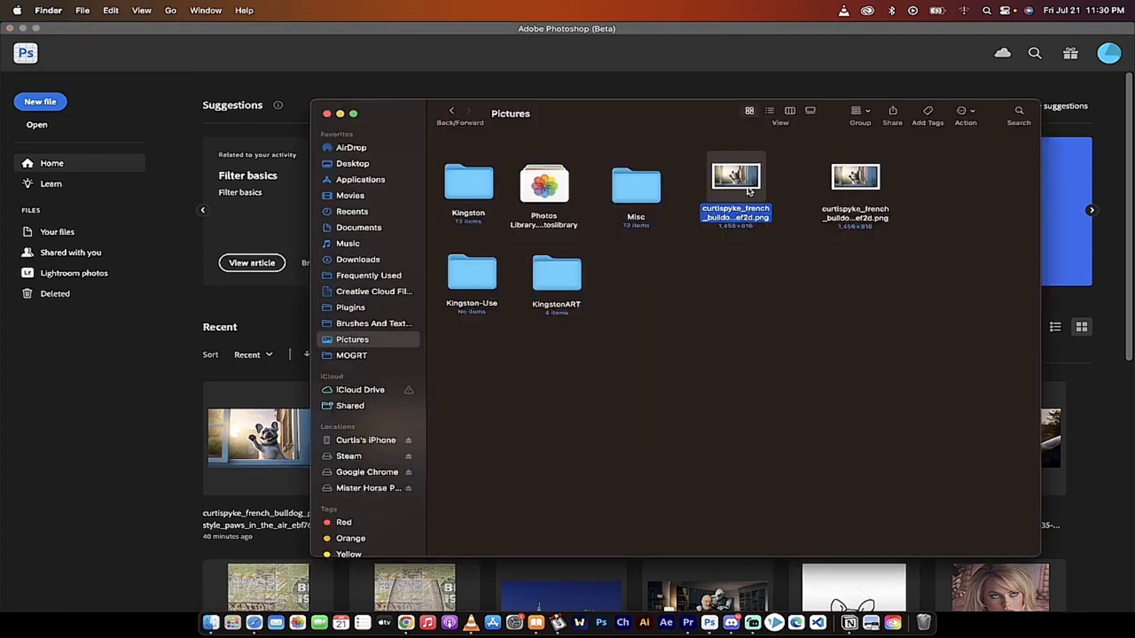
pyautogui.moveTo(737, 181); pyautogui.dragTo(532, 294)
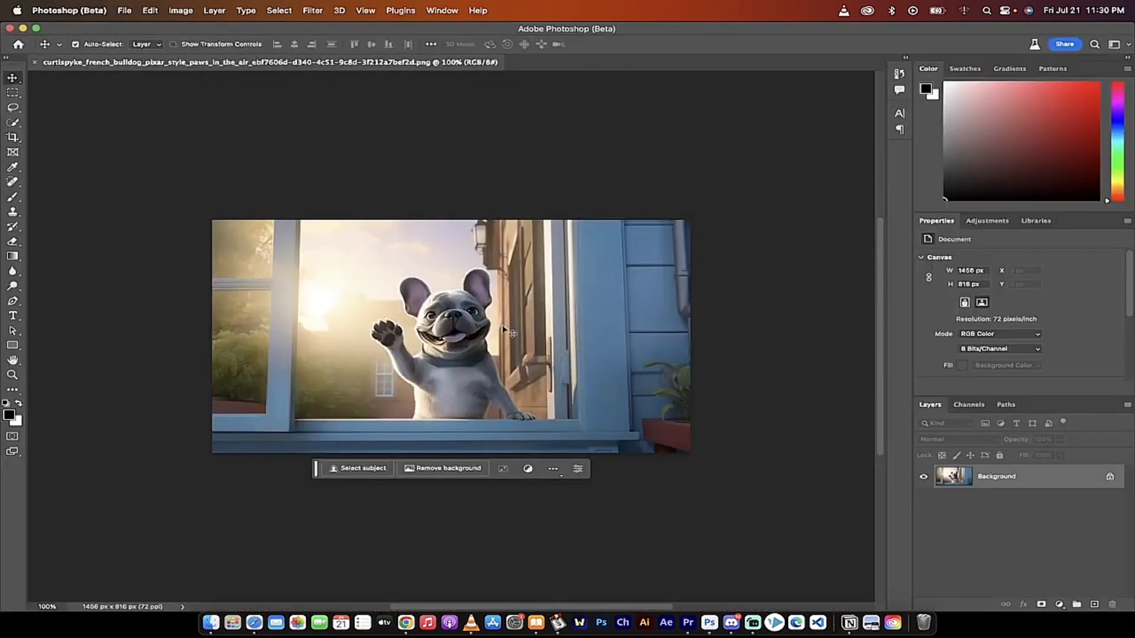
# - Unlock the bulldog image's Background layer and duplicate it
pyautogui.scroll(4, 503, 329)
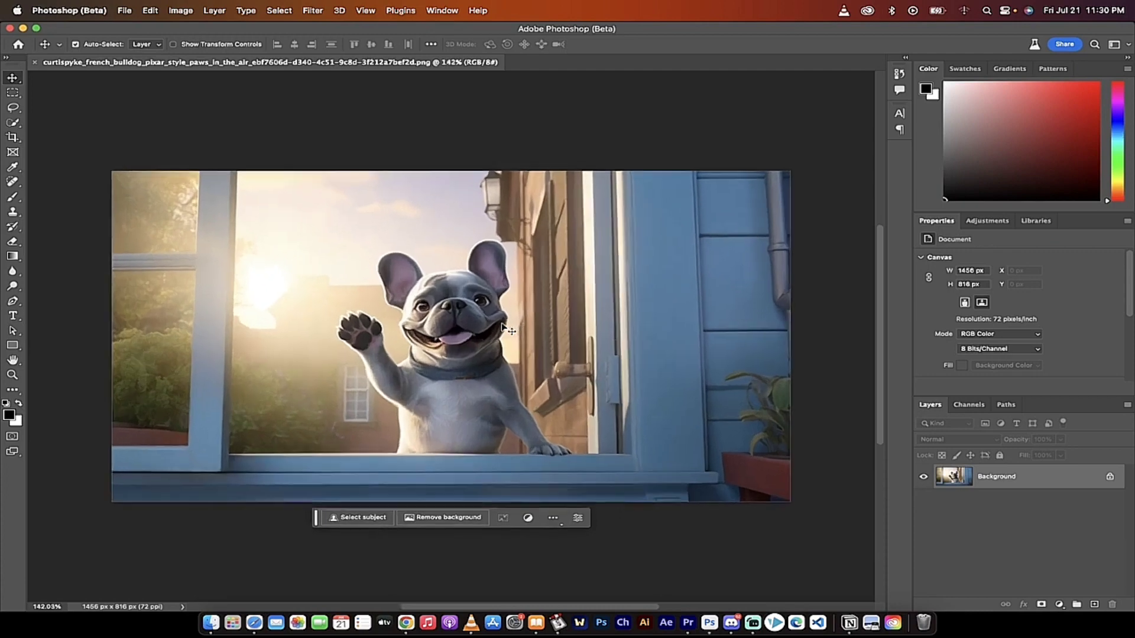
pyautogui.scroll(2, 504, 329)
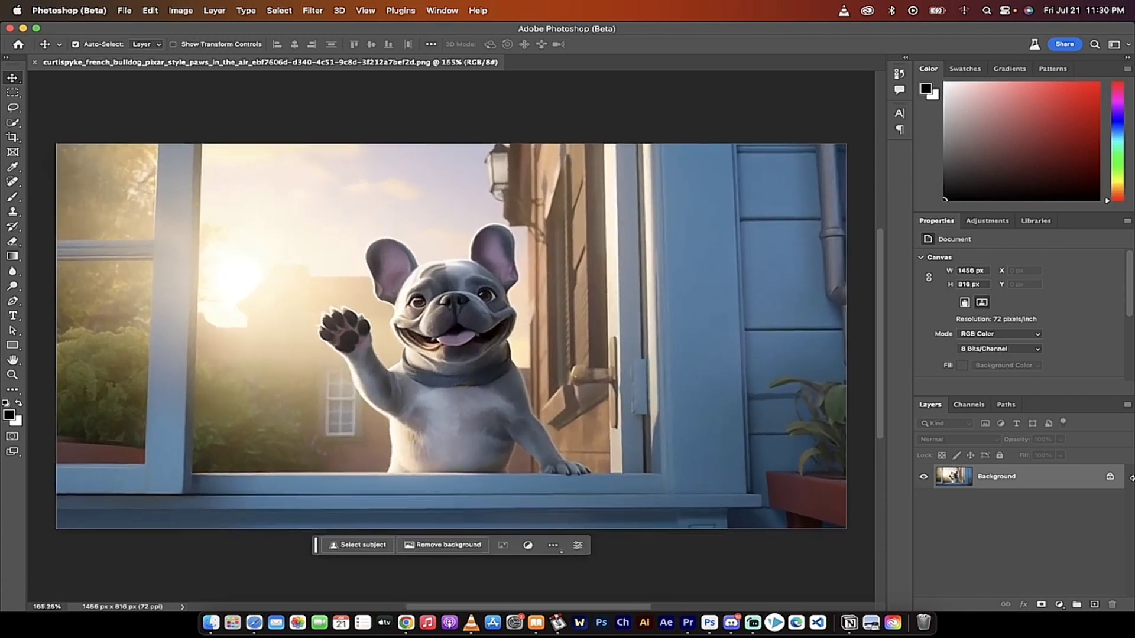
pyautogui.click(1109, 476)
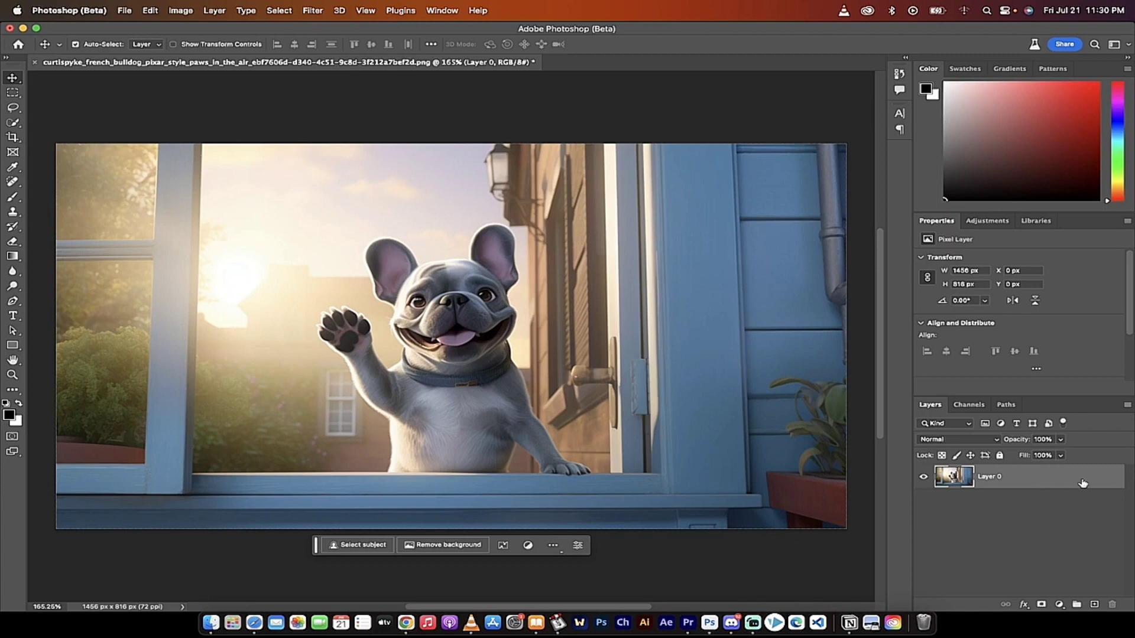
pyautogui.moveTo(1071, 478); pyautogui.dragTo(1094, 604)
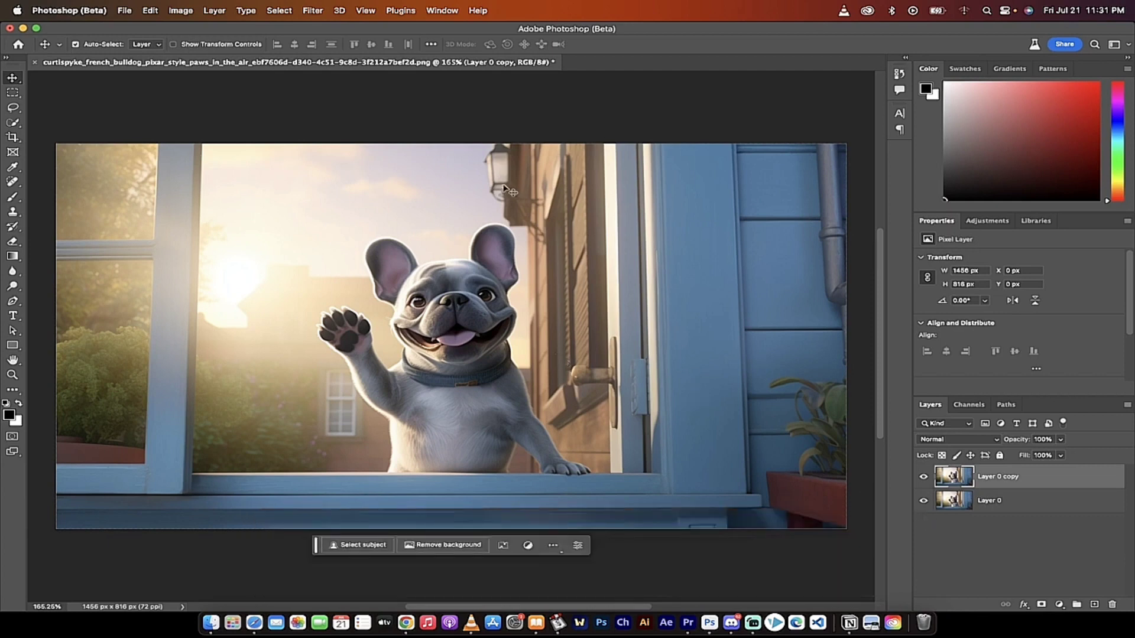
# - Select the dog on the duplicated layer using the Quick Selection Tool's Select Subject with Cloud (Detailed results)
pyautogui.click(12, 122)
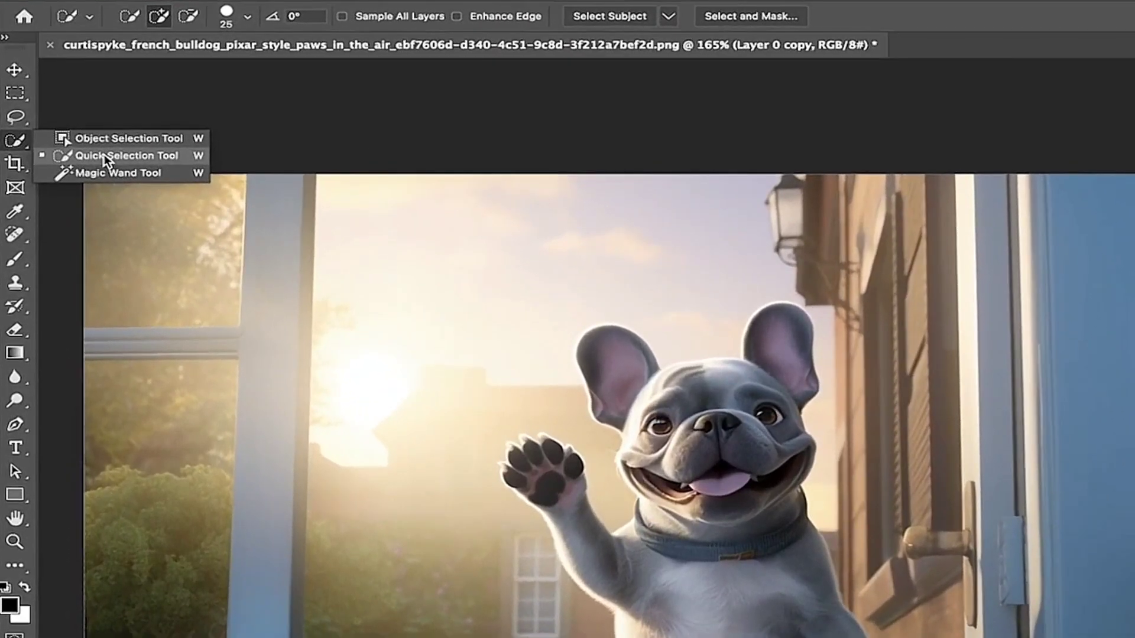
pyautogui.click(104, 154)
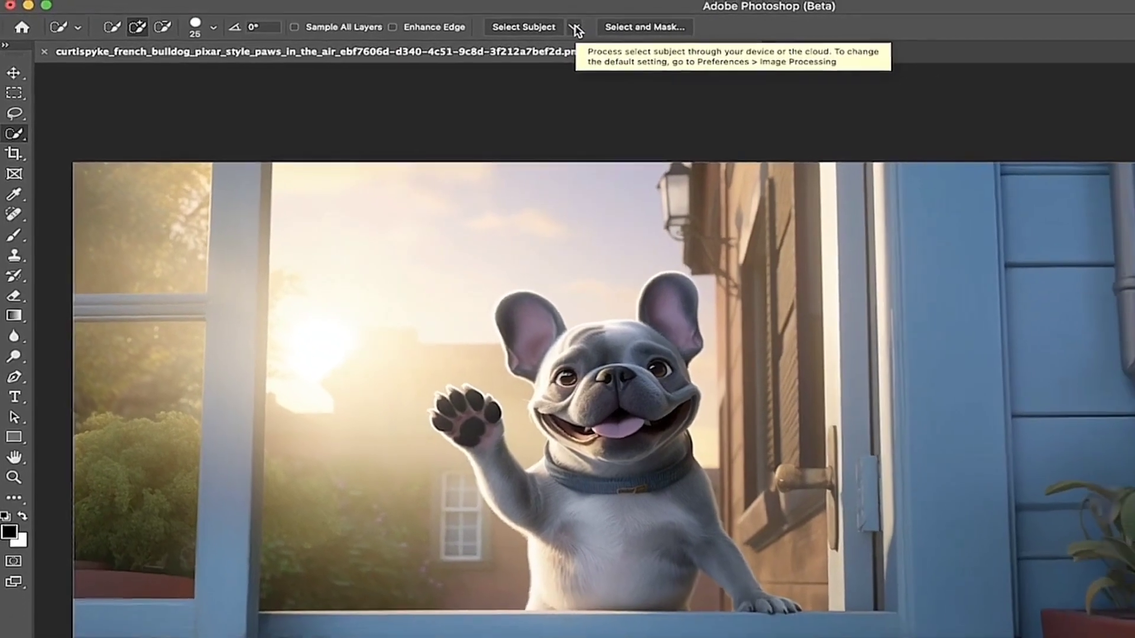
pyautogui.click(575, 28)
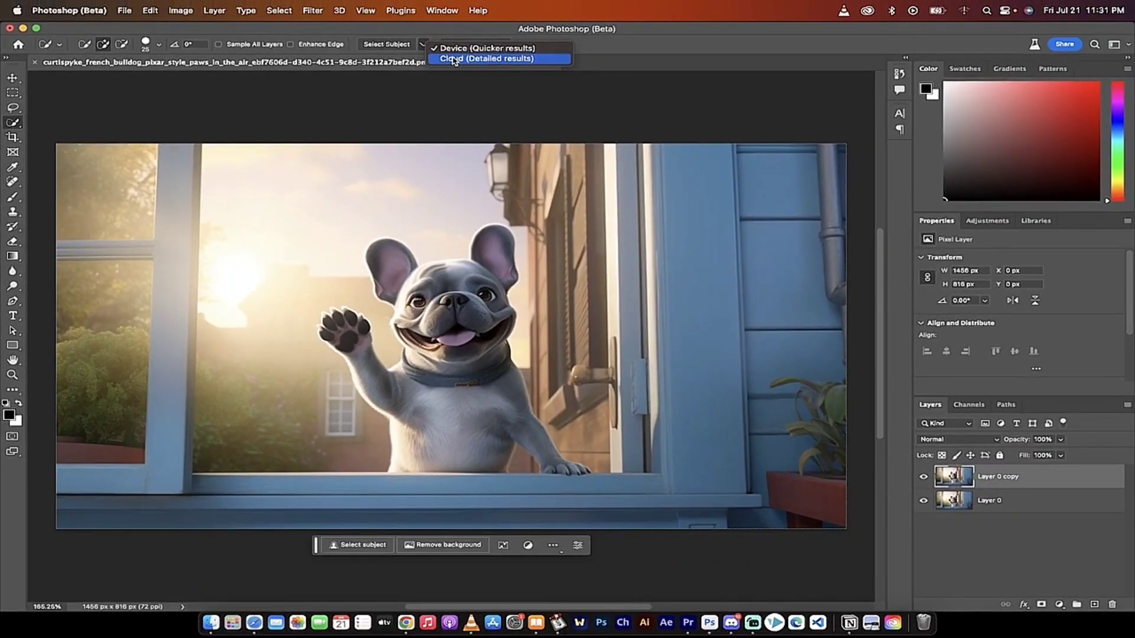
pyautogui.click(454, 59)
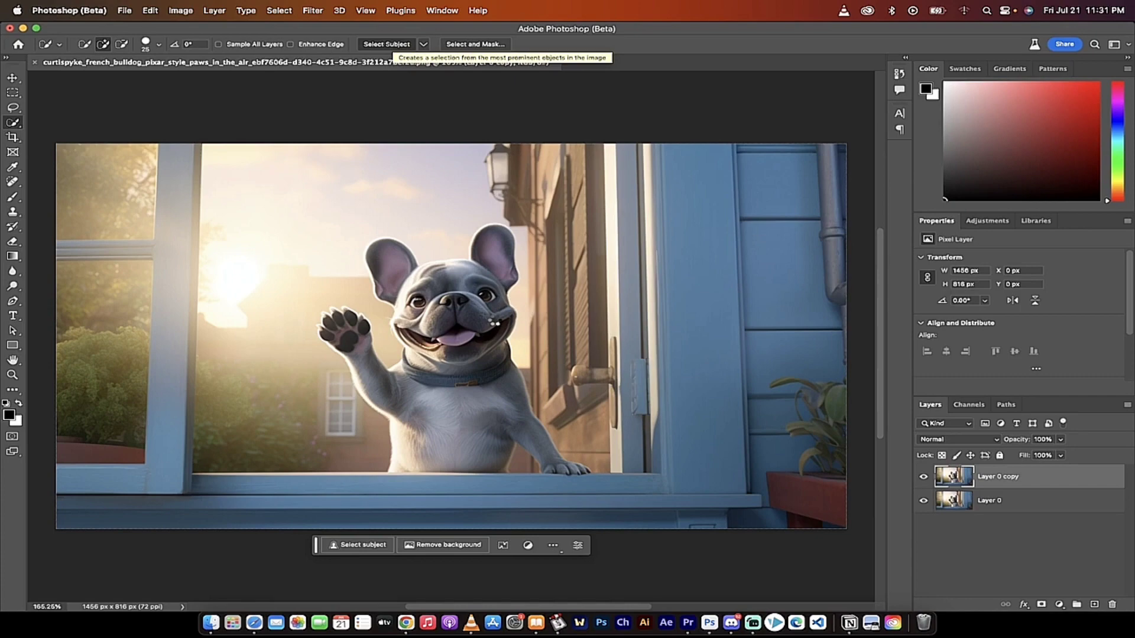
pyautogui.click(494, 323)
# - Expand the selection around the dog by 8 pixels
pyautogui.scroll(2, 494, 320)
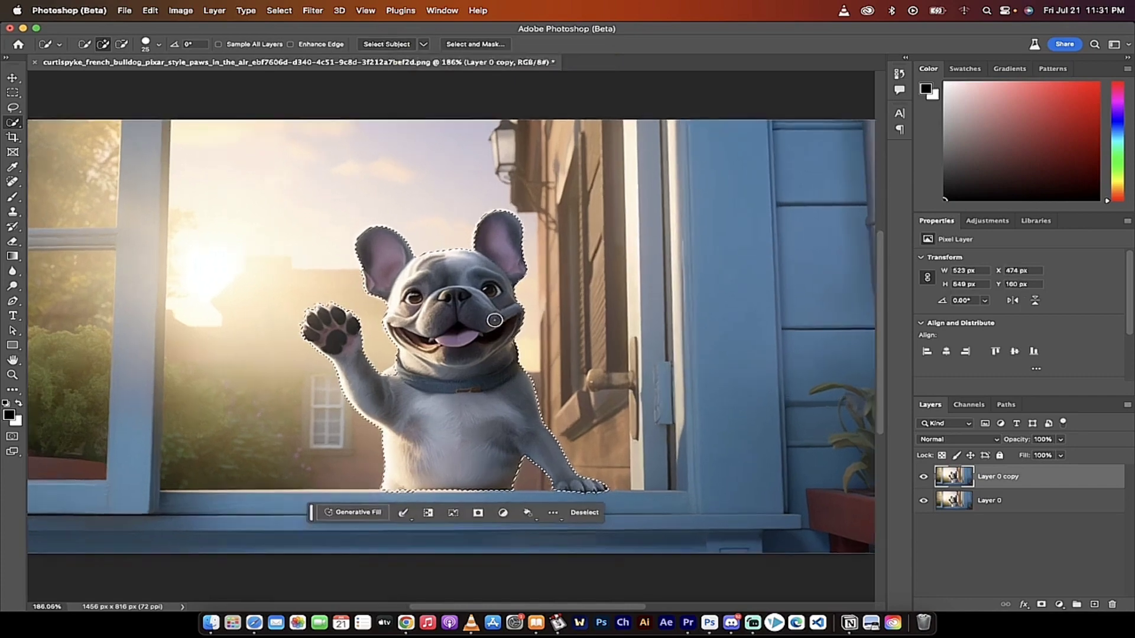
pyautogui.scroll(2, 494, 320)
pyautogui.scroll(3, 479, 345)
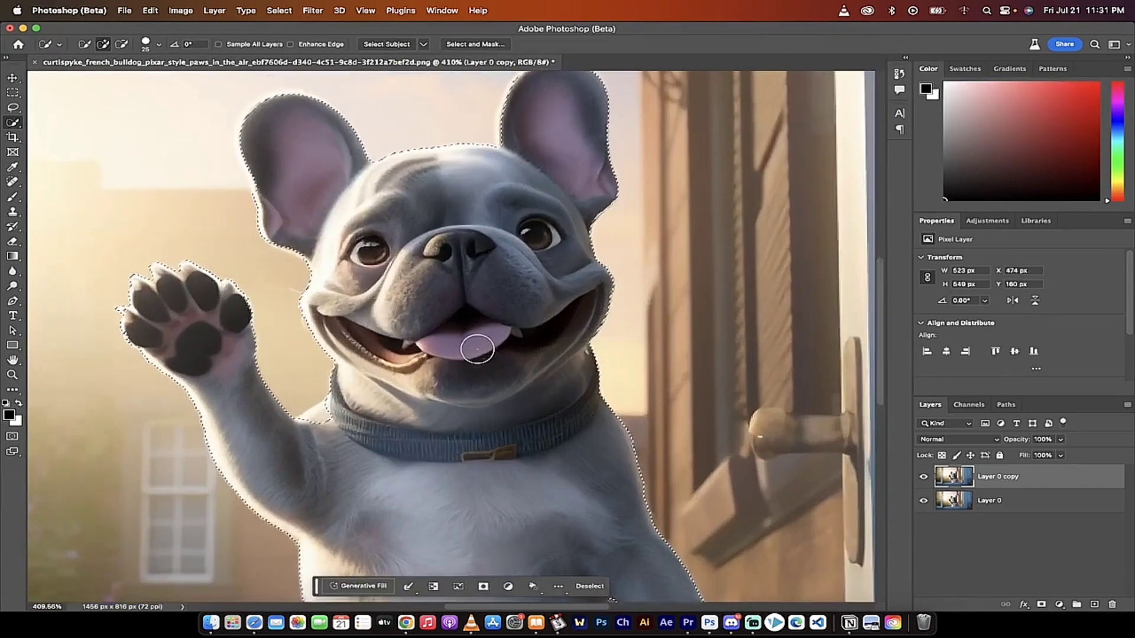
pyautogui.scroll(-5, 478, 348)
pyautogui.scroll(3, 477, 349)
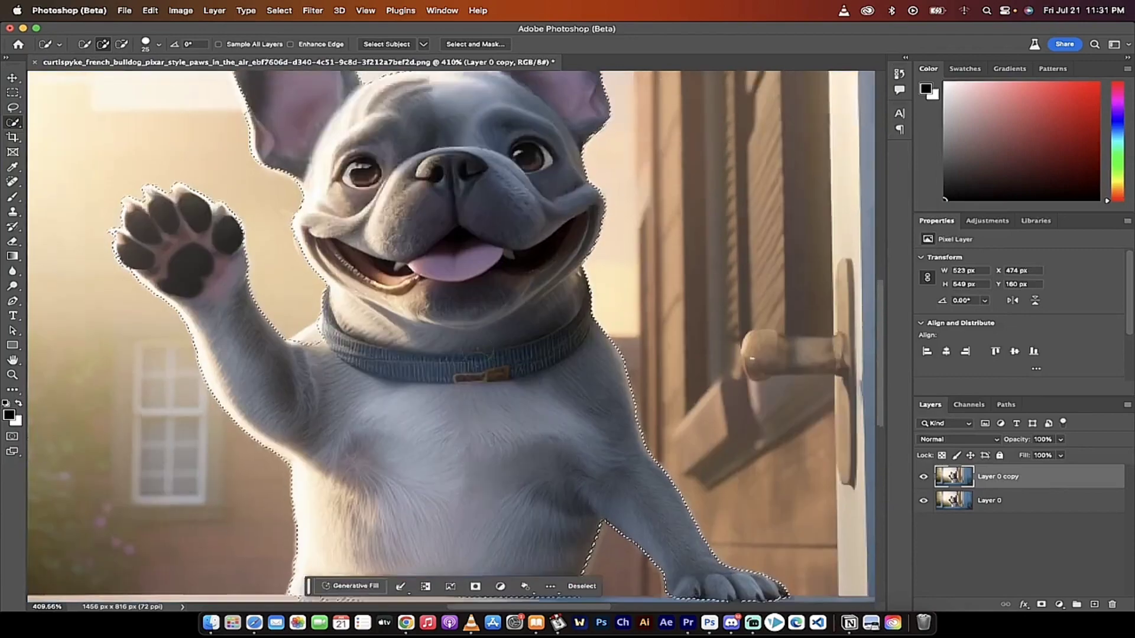
pyautogui.scroll(-3, 476, 348)
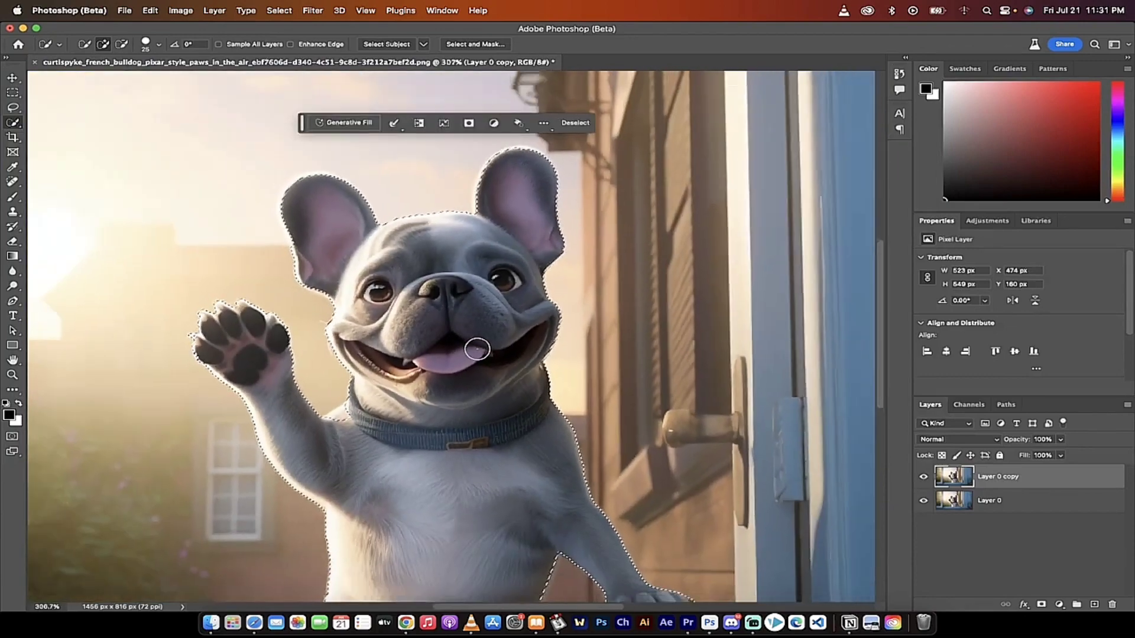
pyautogui.scroll(-3, 477, 349)
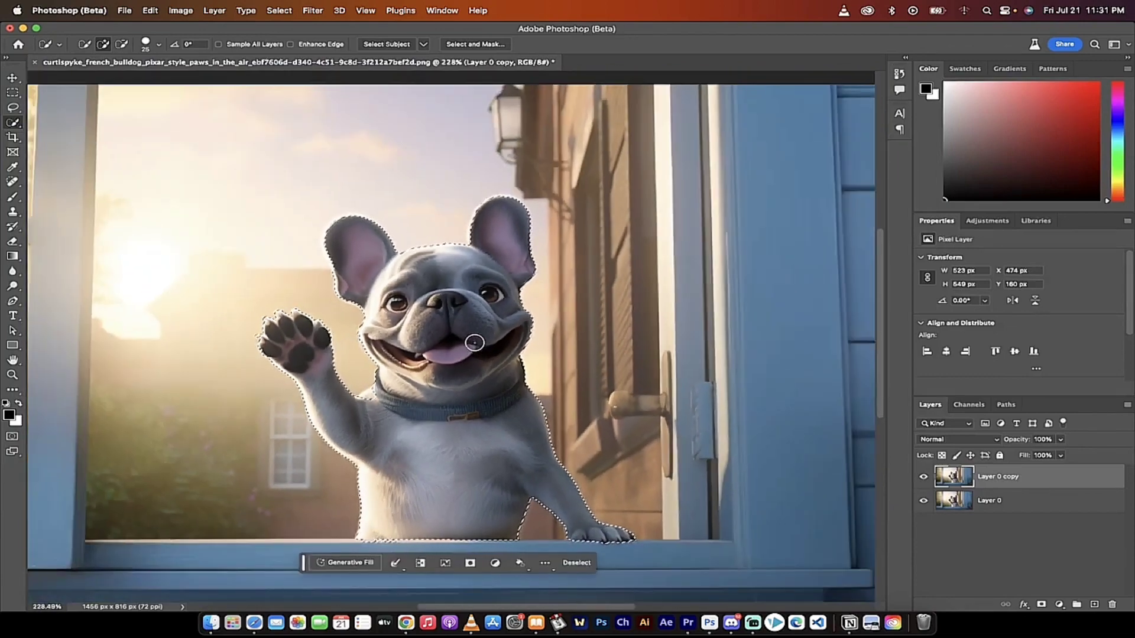
pyautogui.click(283, 7)
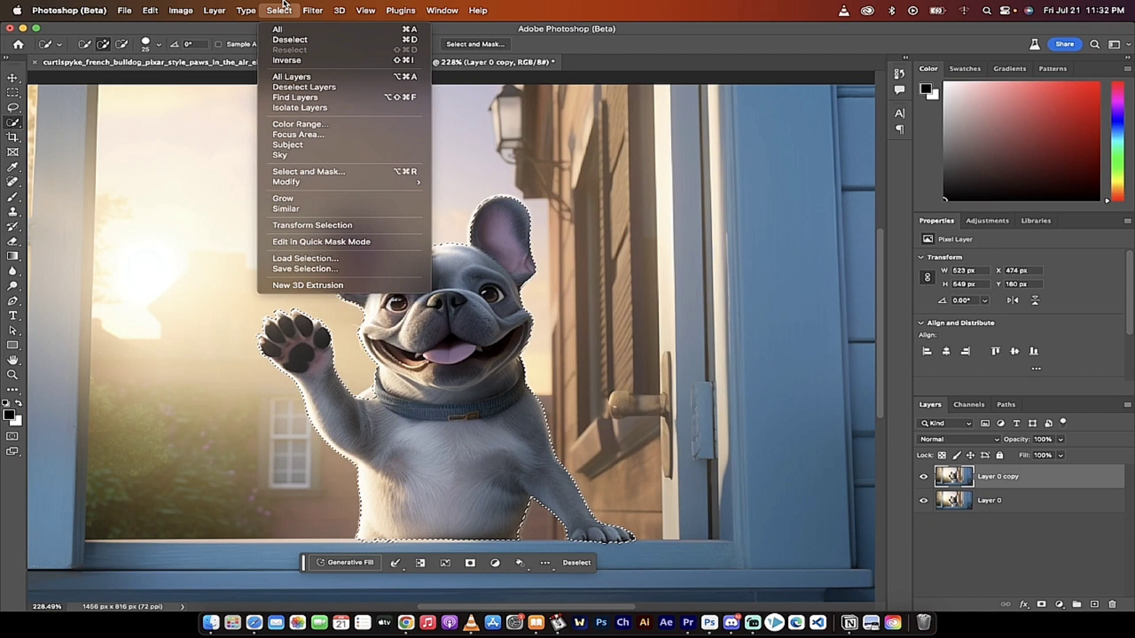
pyautogui.moveTo(306, 185)
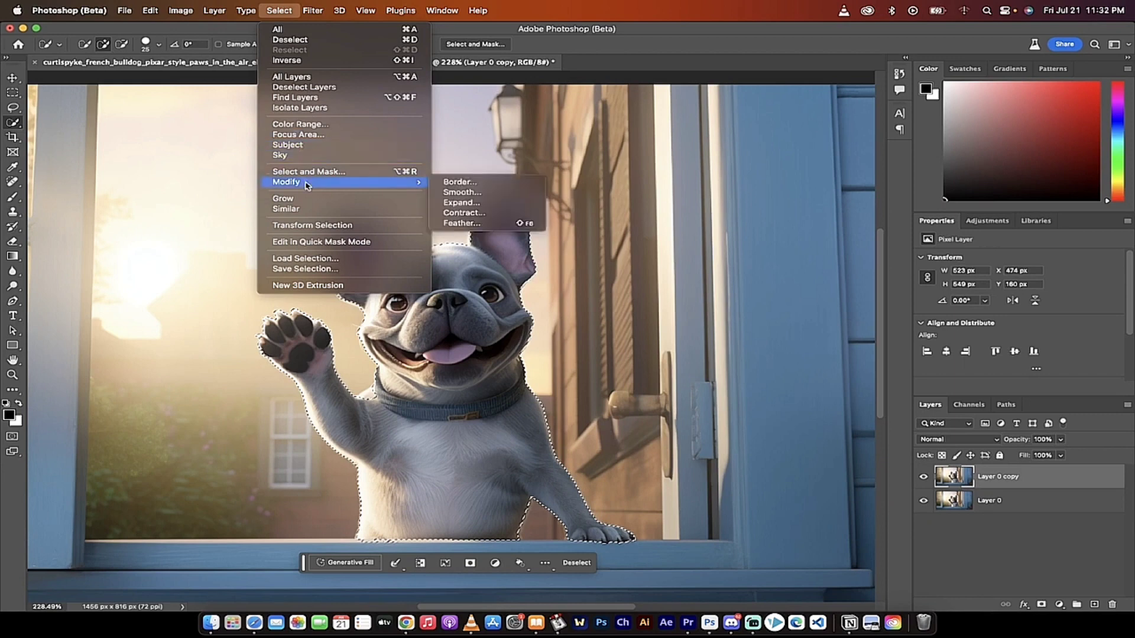
pyautogui.click(497, 203)
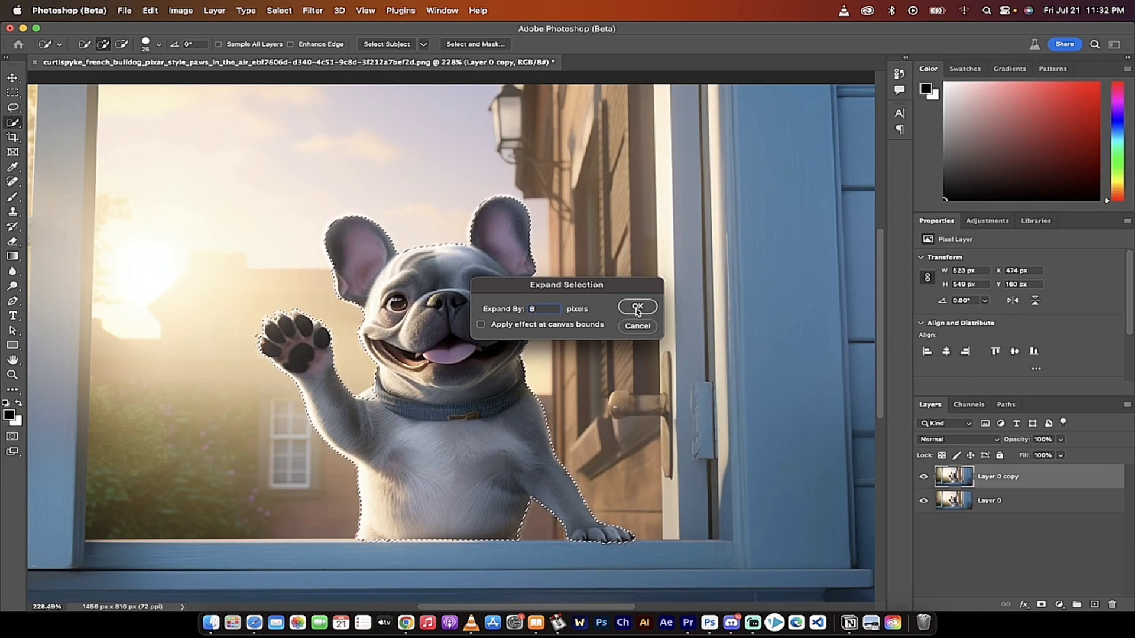
pyautogui.click(634, 308)
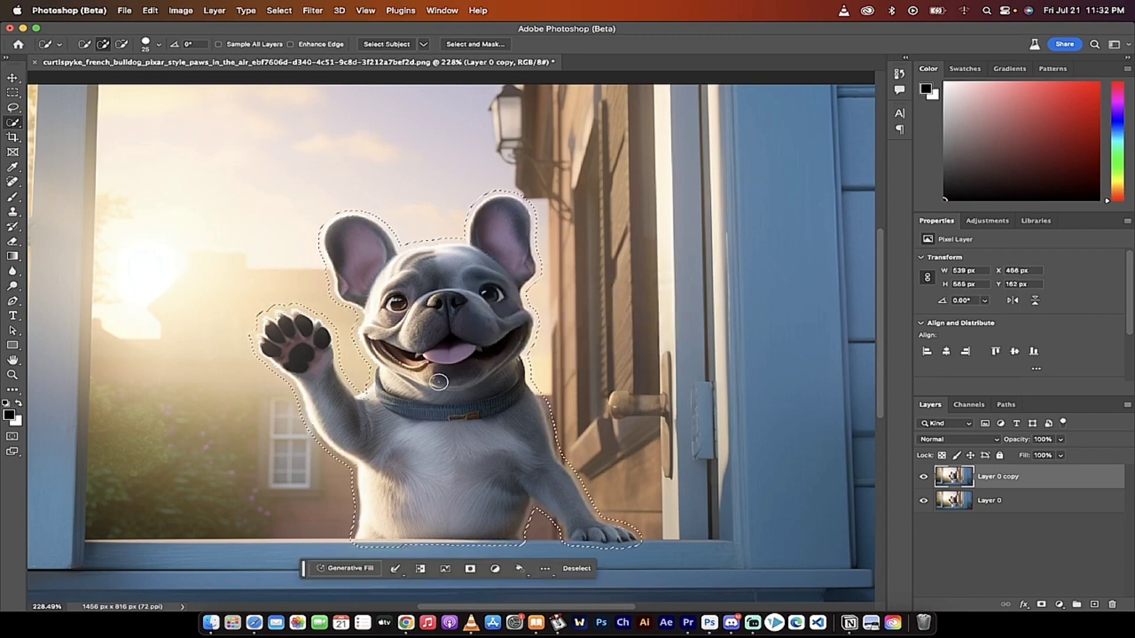
# - Examine the expanded selection outline closely around the dog's ears, raised paw, body and the window sill
pyautogui.scroll(5, 440, 377)
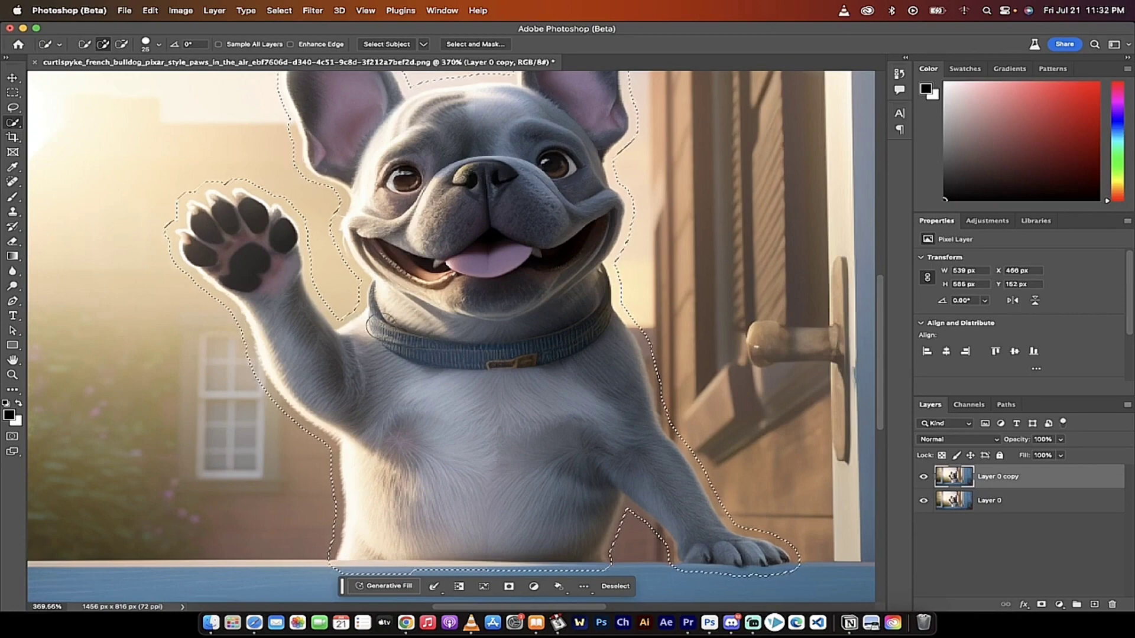
pyautogui.scroll(3, 361, 324)
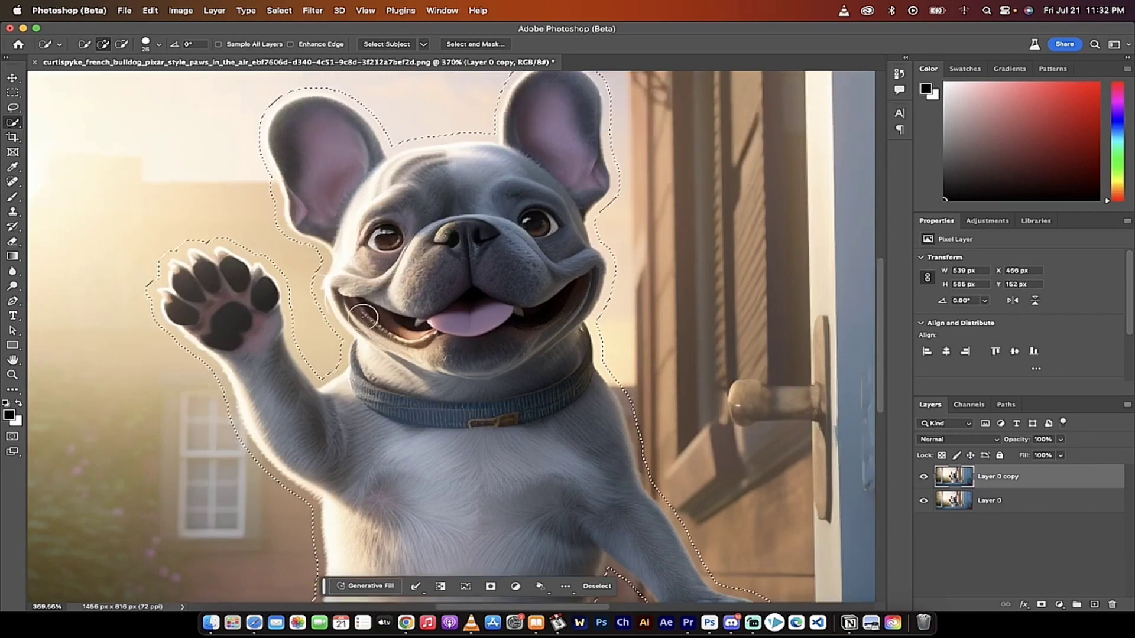
pyautogui.rightClick(13, 122)
pyautogui.click(63, 133)
pyautogui.scroll(1, 402, 274)
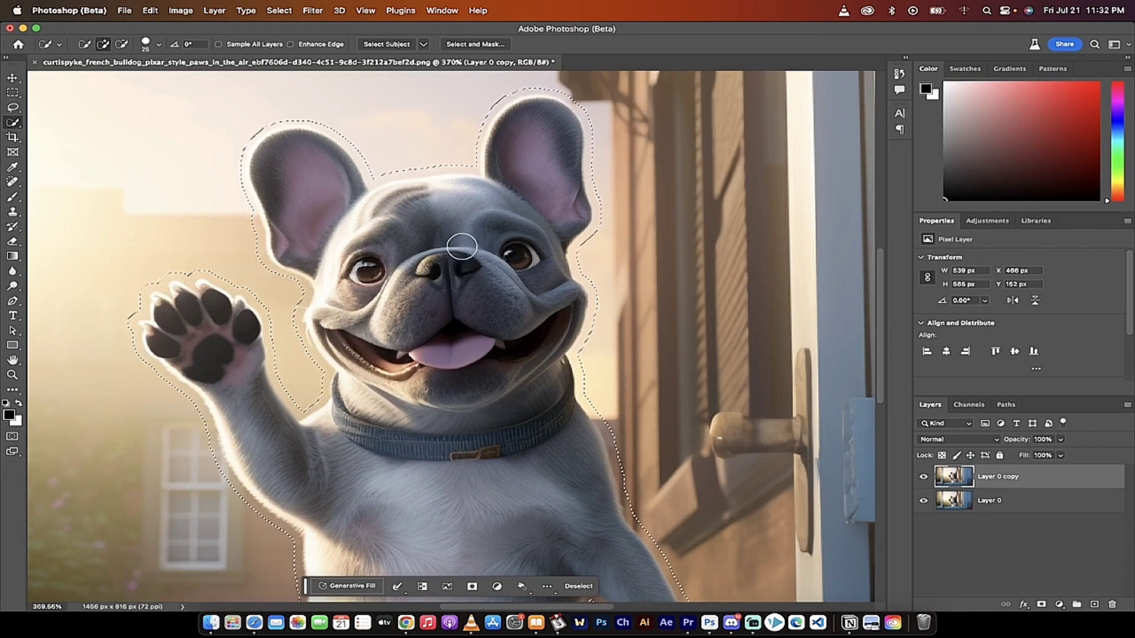
pyautogui.scroll(-4, 486, 411)
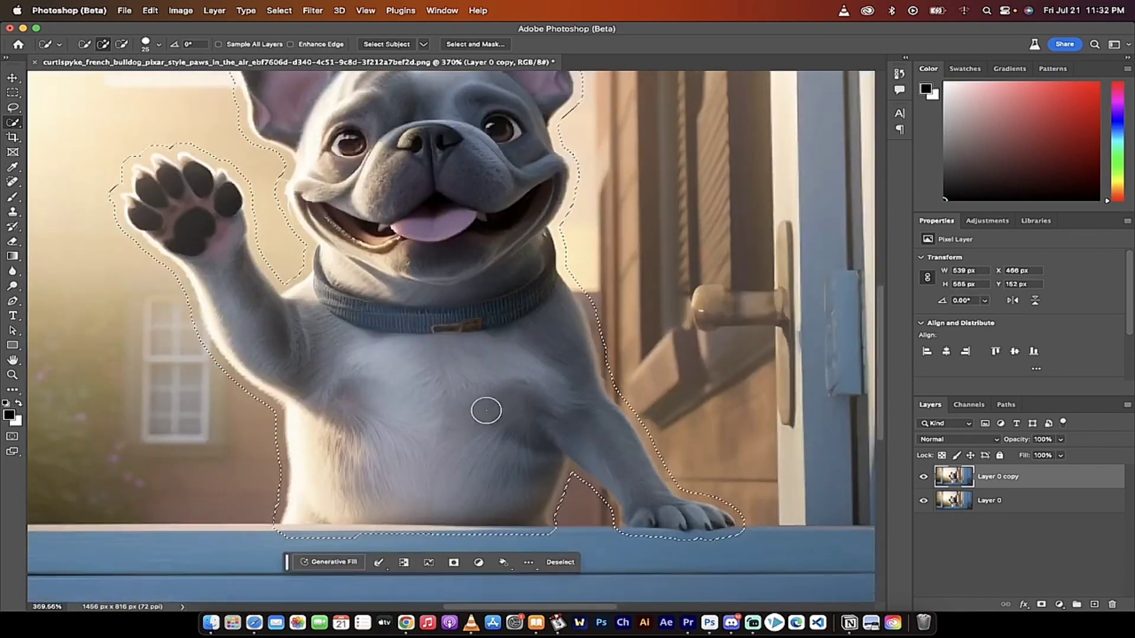
pyautogui.scroll(2, 483, 407)
pyautogui.scroll(-2, 375, 349)
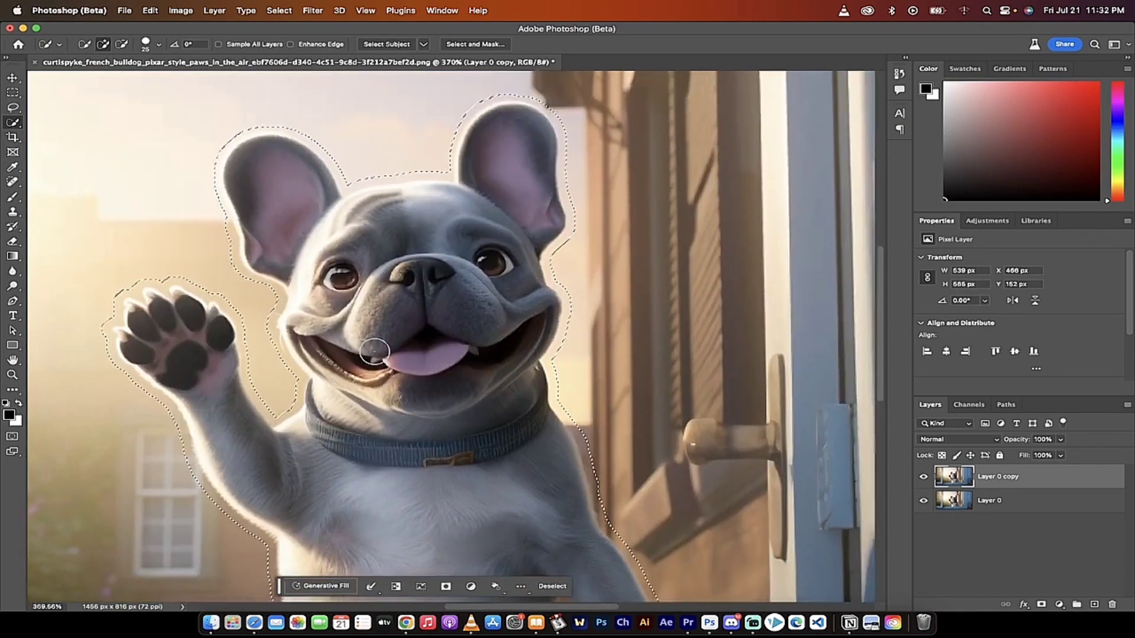
# - Run Generative Fill on the dog selection with an empty prompt to replace the dog with background
pyautogui.scroll(-2, 373, 351)
pyautogui.scroll(-2, 373, 351)
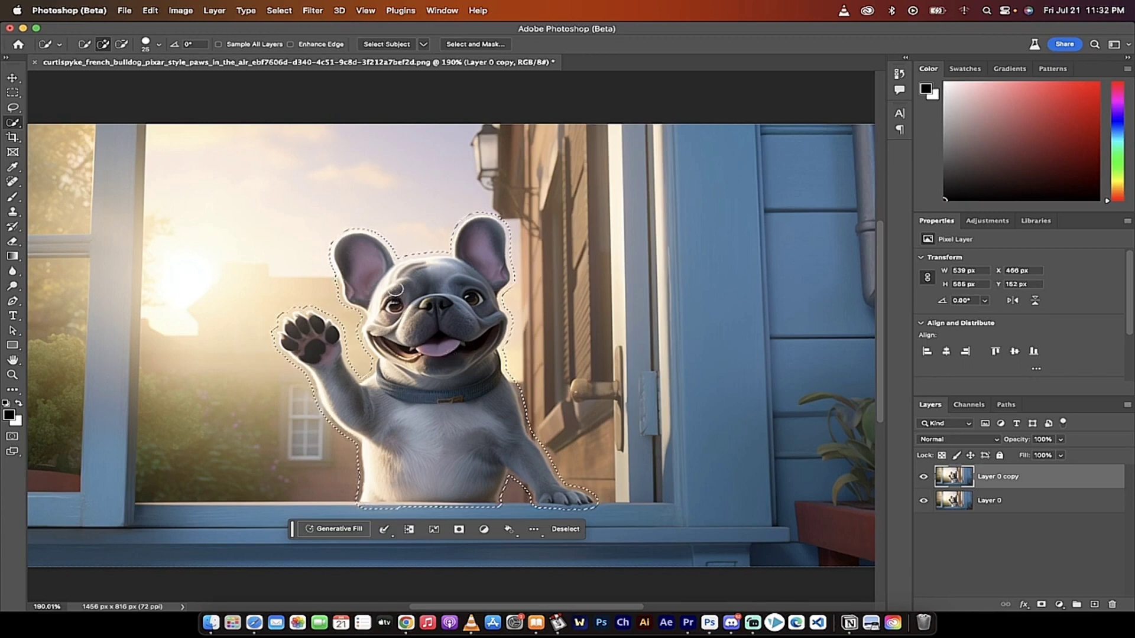
pyautogui.click(338, 529)
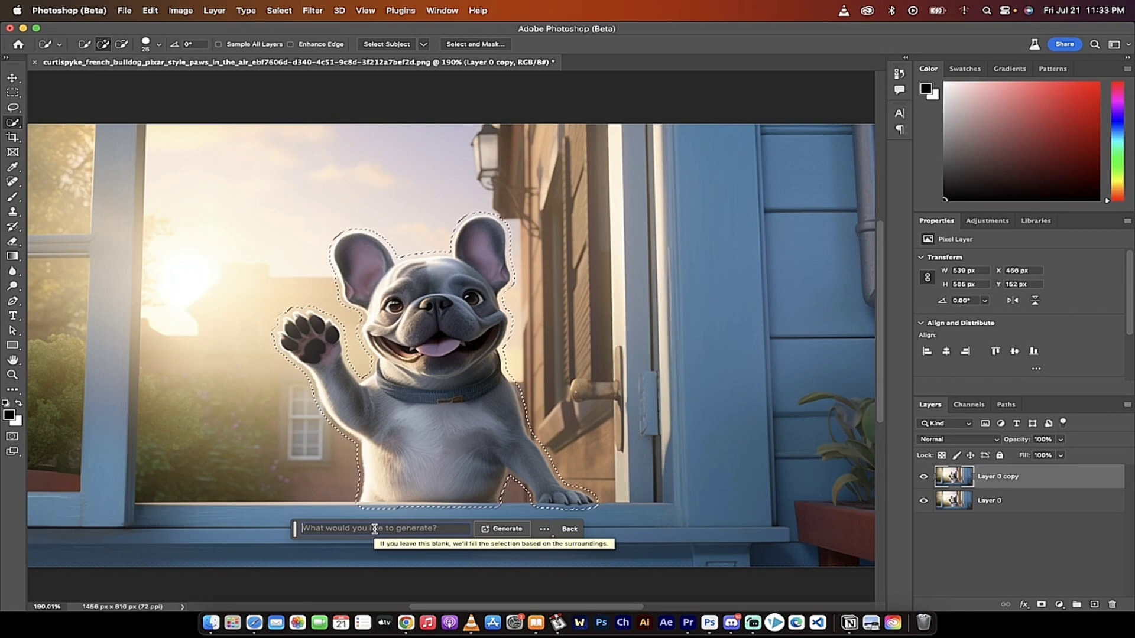
pyautogui.click(500, 529)
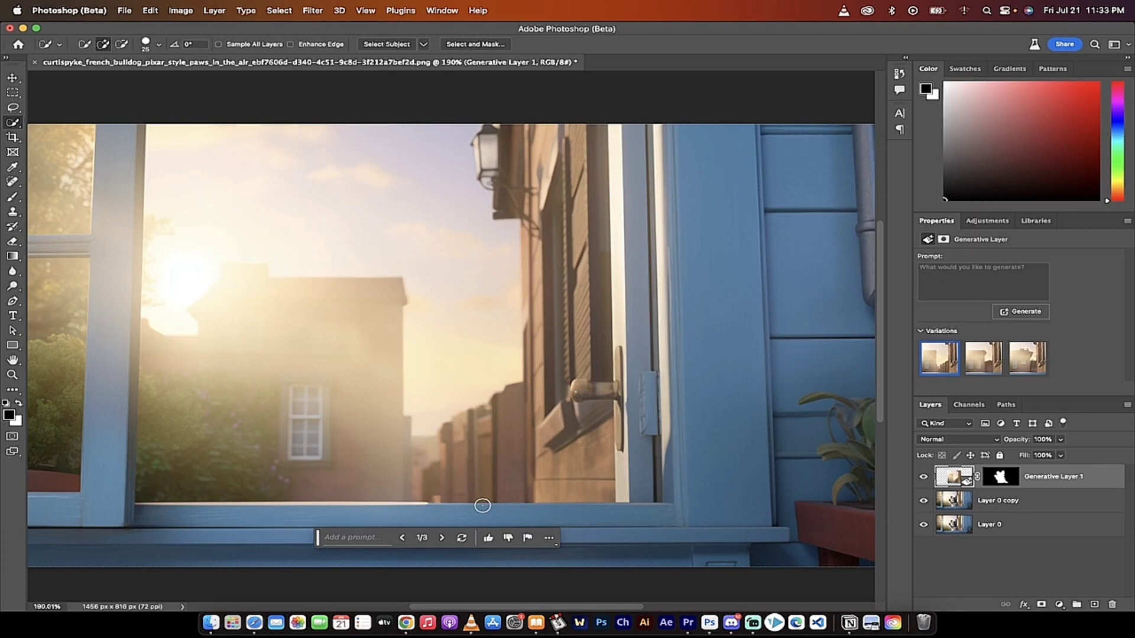
# - Compare the generated background variations without the dog and return to the first one
pyautogui.scroll(1, 482, 505)
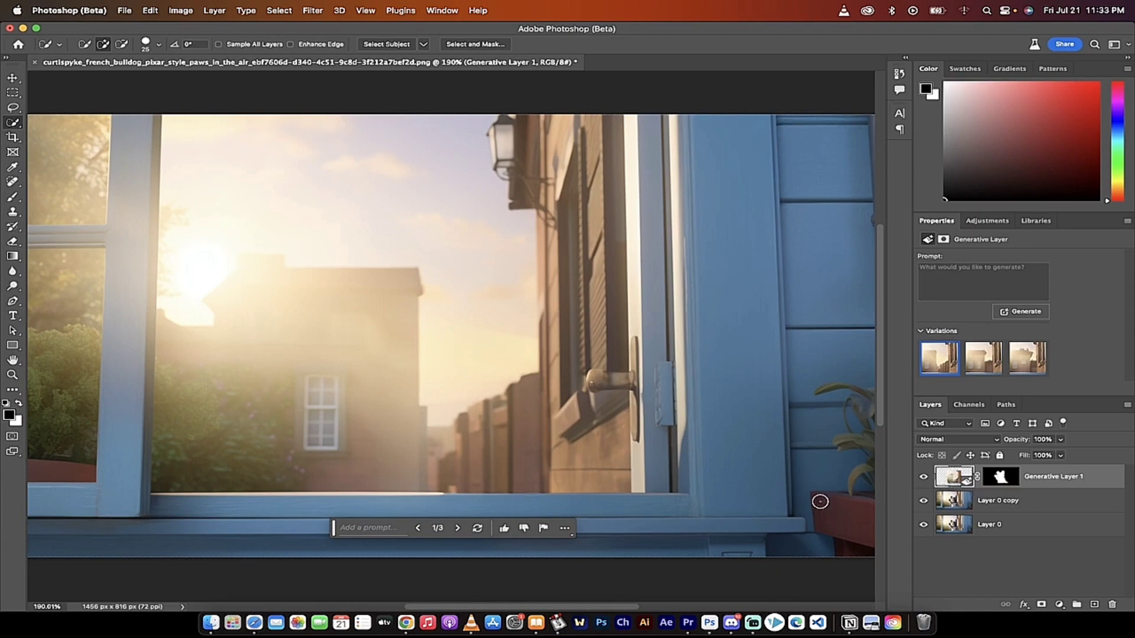
pyautogui.click(457, 528)
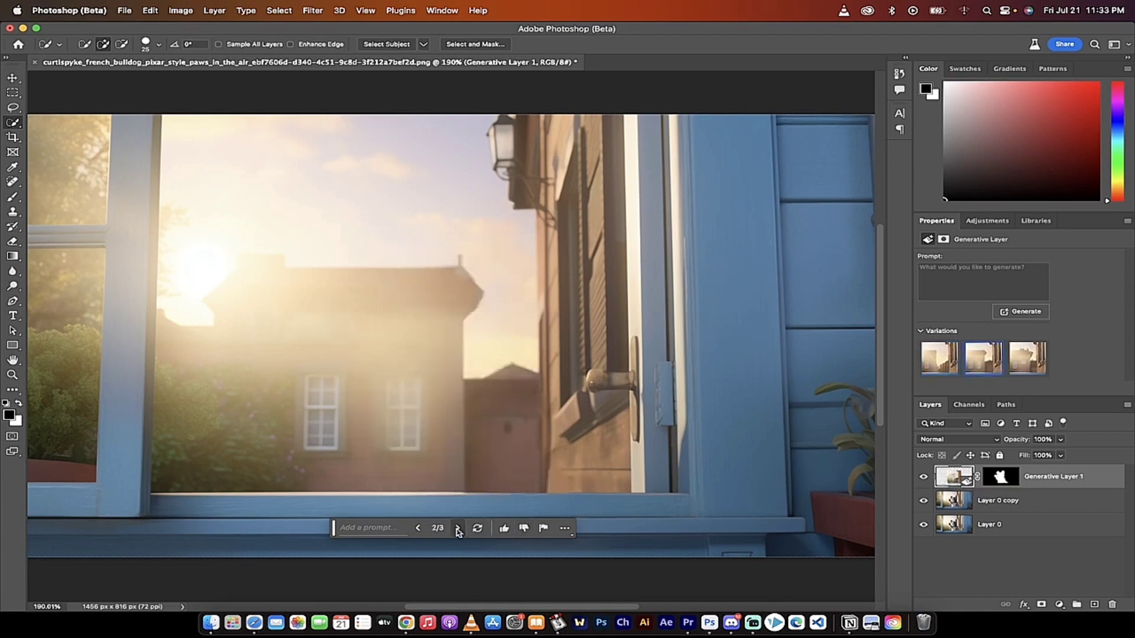
pyautogui.click(458, 528)
pyautogui.click(458, 528)
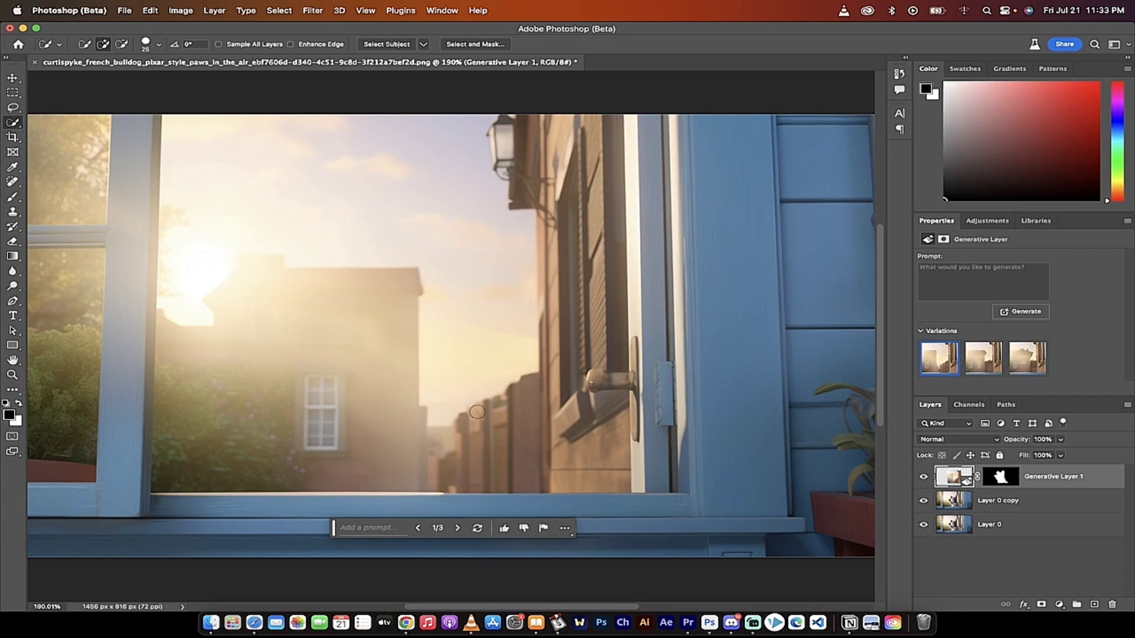
pyautogui.scroll(-1, 473, 388)
pyautogui.hscroll(1, 472, 389)
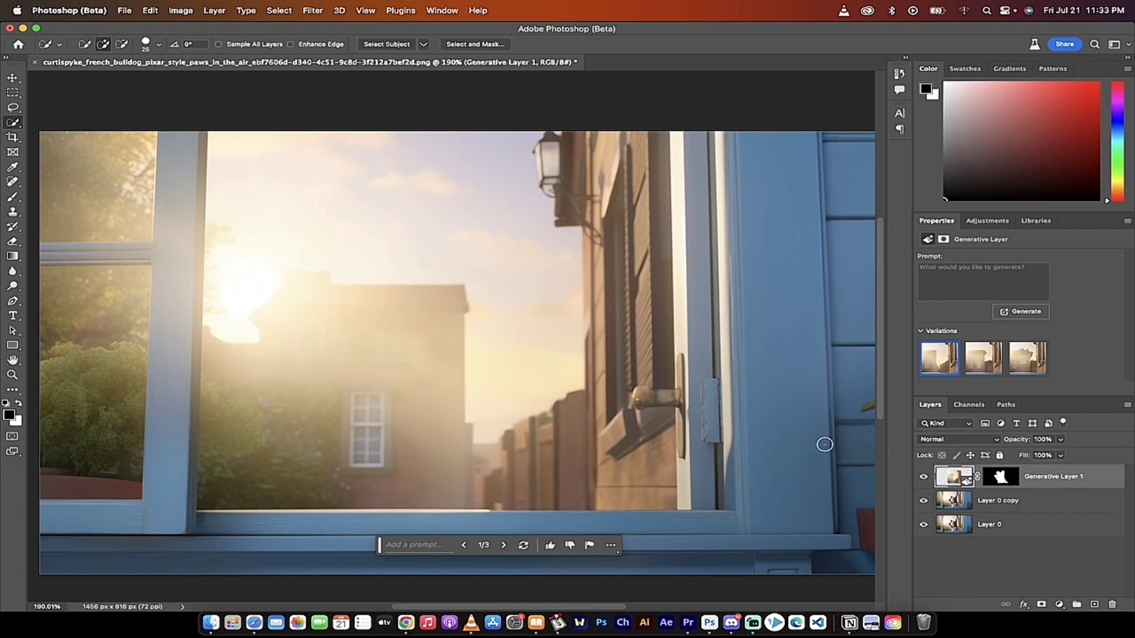
pyautogui.scroll(-1, 789, 451)
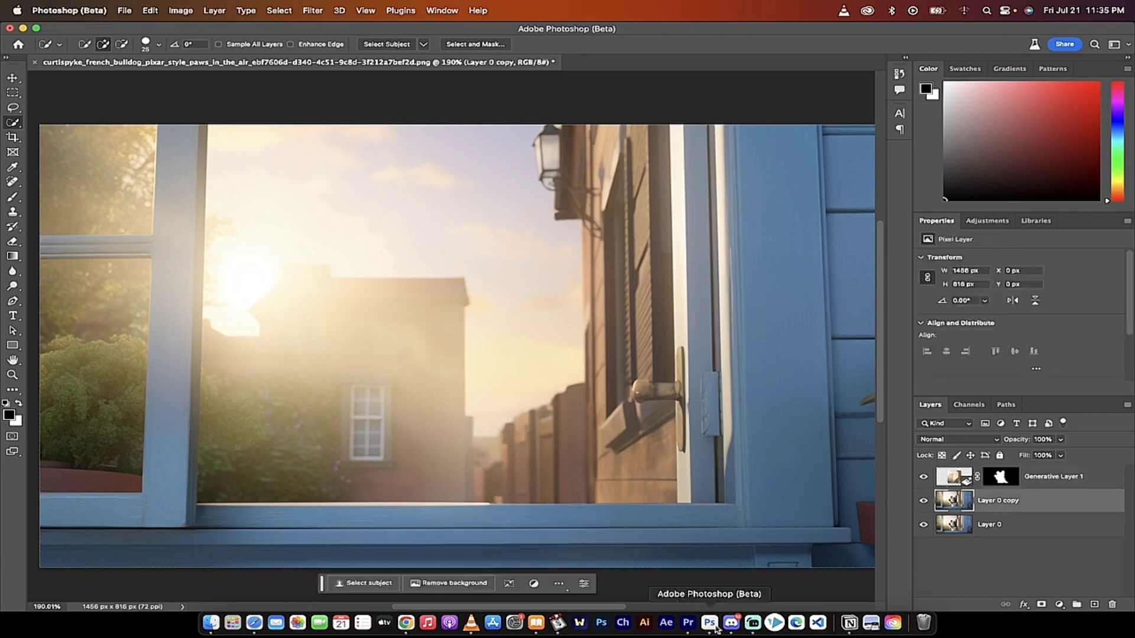
# - Move Layer 0 copy above Generative Layer 1 and toggle its visibility to compare the dog with the clean background, leaving it shown
pyautogui.scroll(-3, 458, 426)
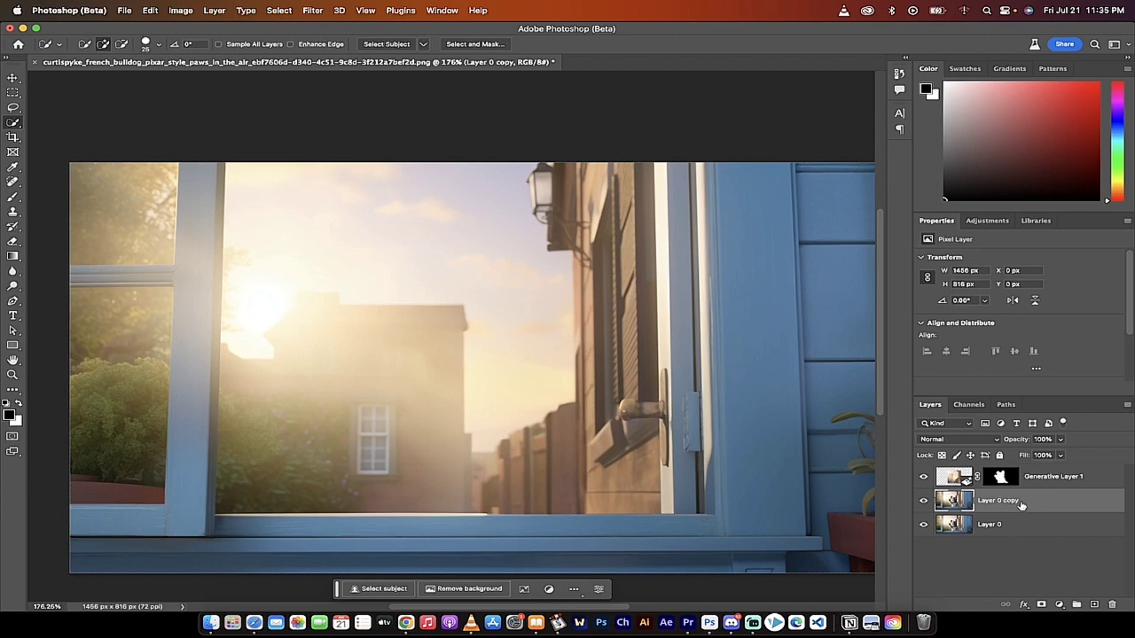
pyautogui.moveTo(1025, 503); pyautogui.dragTo(1010, 475)
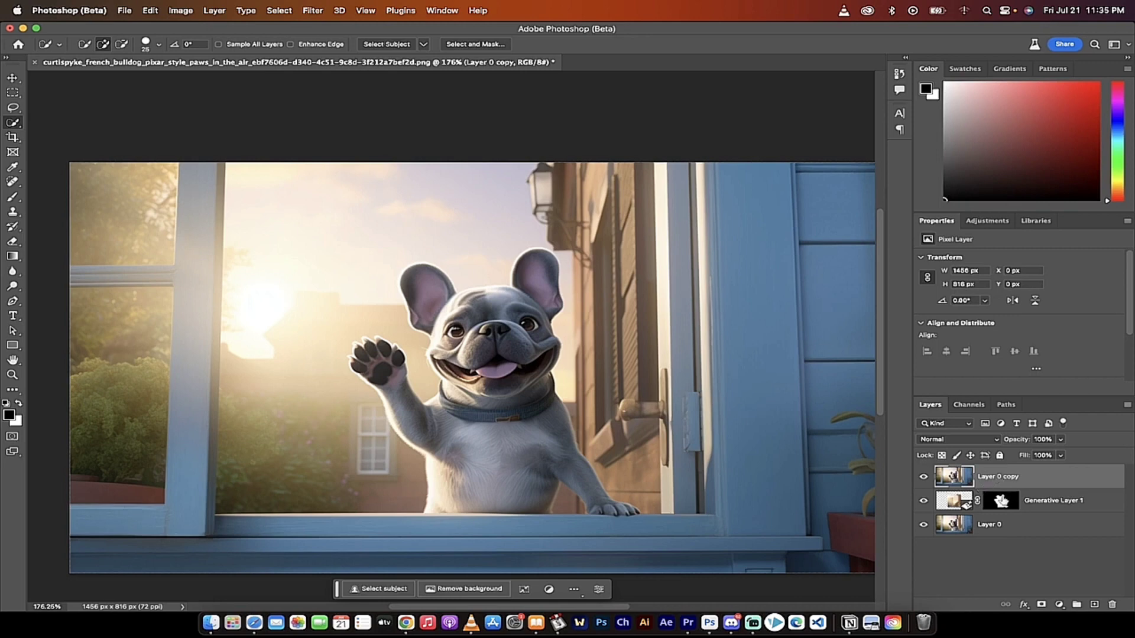
pyautogui.click(922, 479)
pyautogui.click(923, 479)
pyautogui.click(922, 478)
pyautogui.click(921, 480)
pyautogui.click(923, 479)
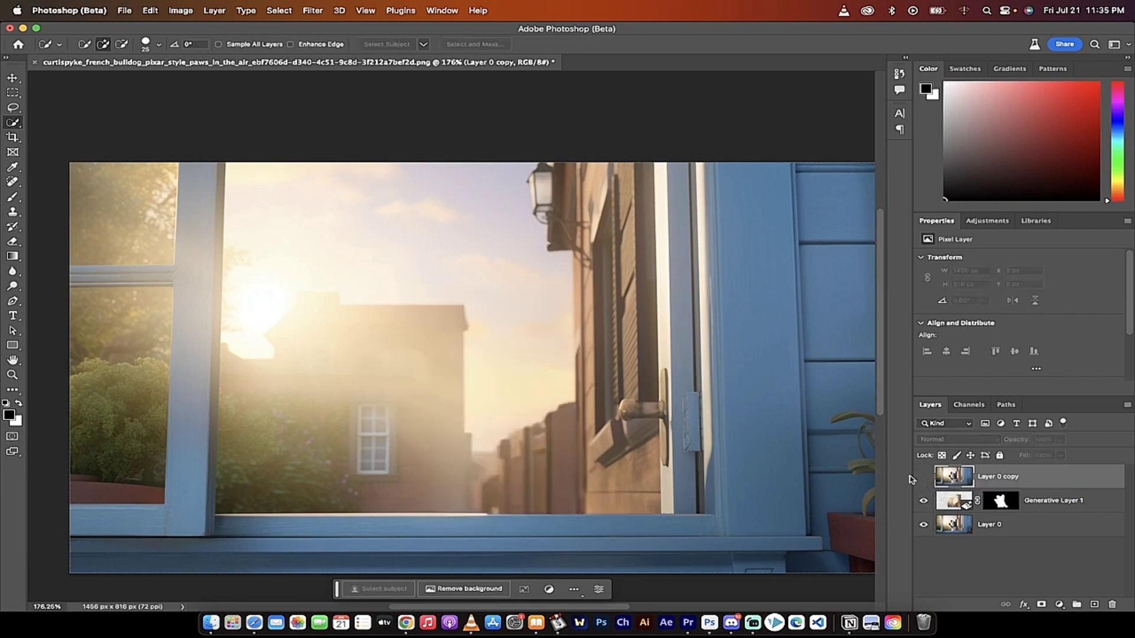
pyautogui.scroll(2, 436, 387)
pyautogui.scroll(-3, 436, 387)
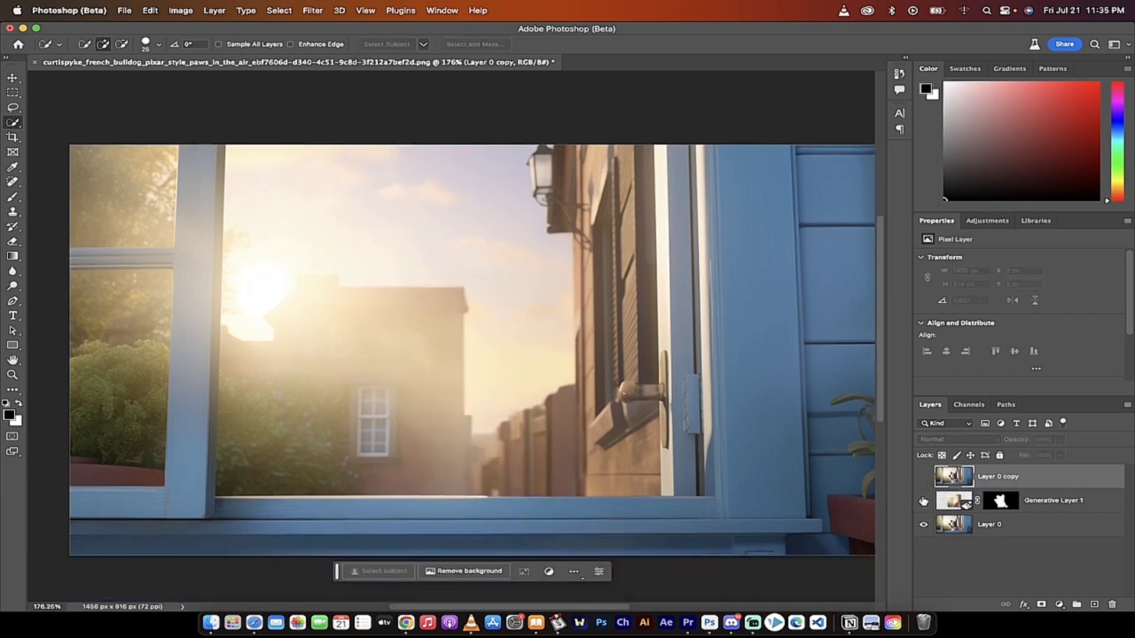
pyautogui.click(923, 478)
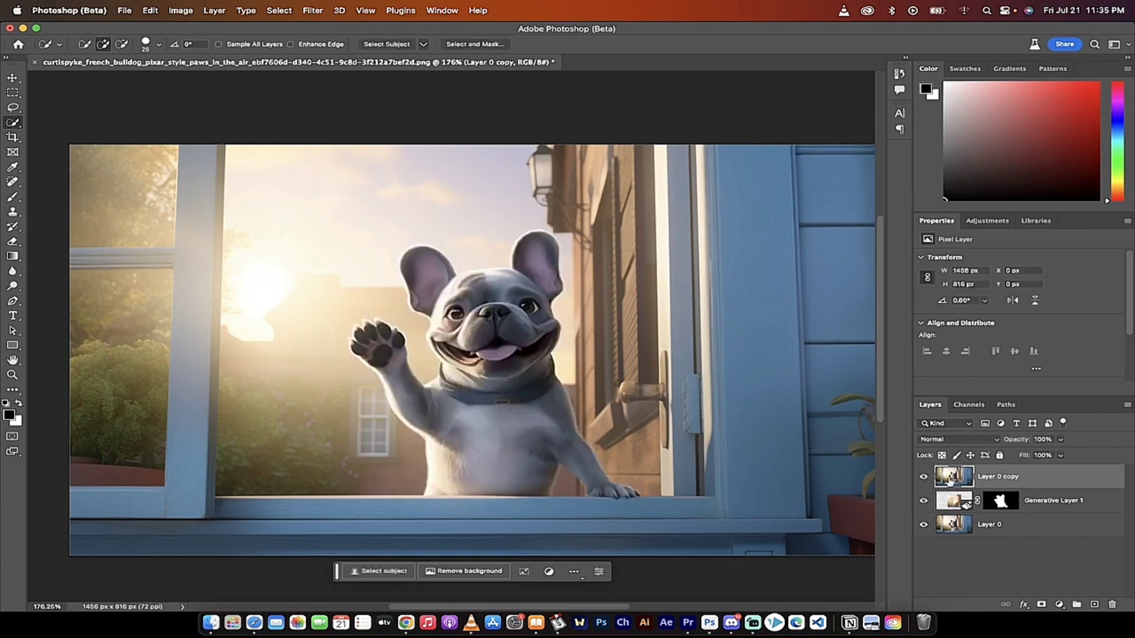
# - Load the Generative Layer 1 mask as a selection around the dog while Layer 0 copy stays active
pyautogui.scroll(-3, 802, 457)
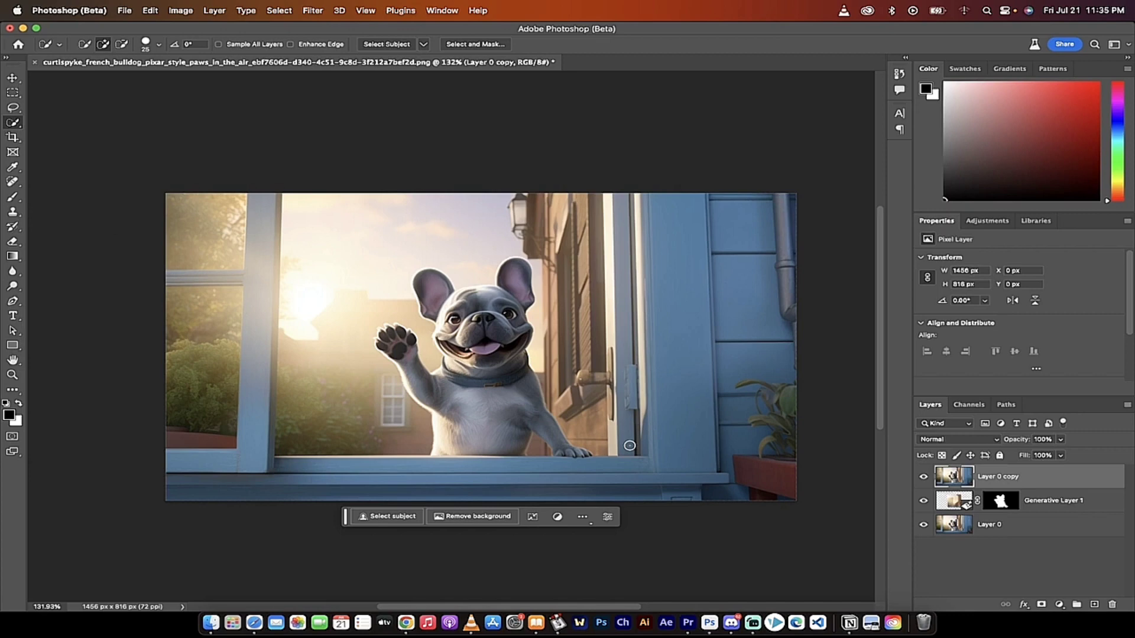
pyautogui.keyDown('super'); pyautogui.click(1000, 502); pyautogui.keyUp('super')
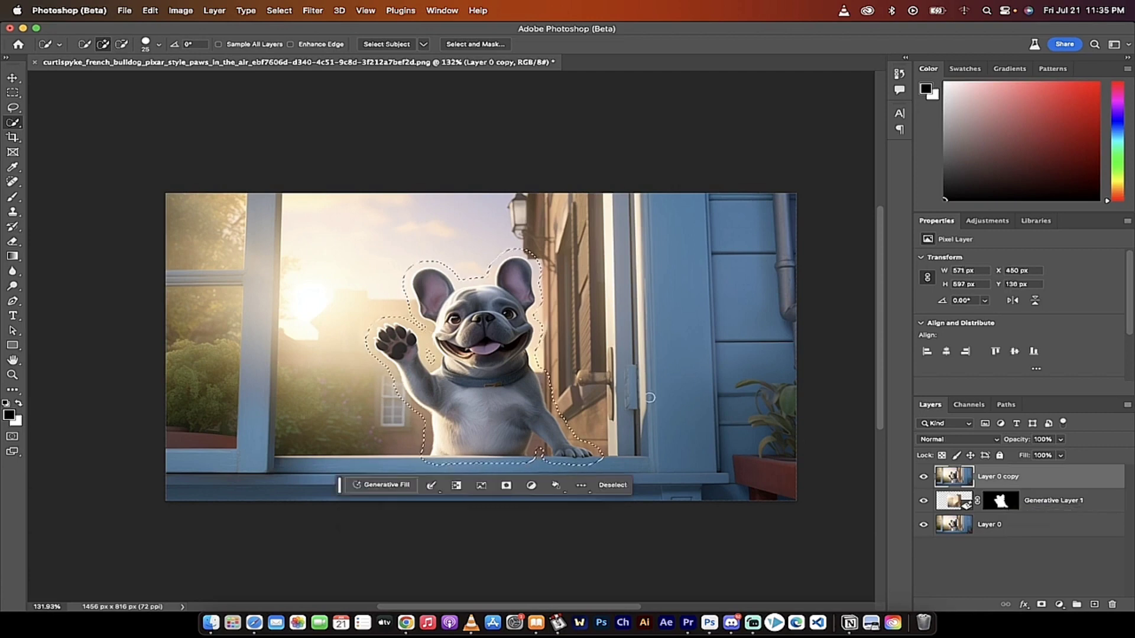
pyautogui.scroll(3, 615, 390)
pyautogui.scroll(-2, 614, 390)
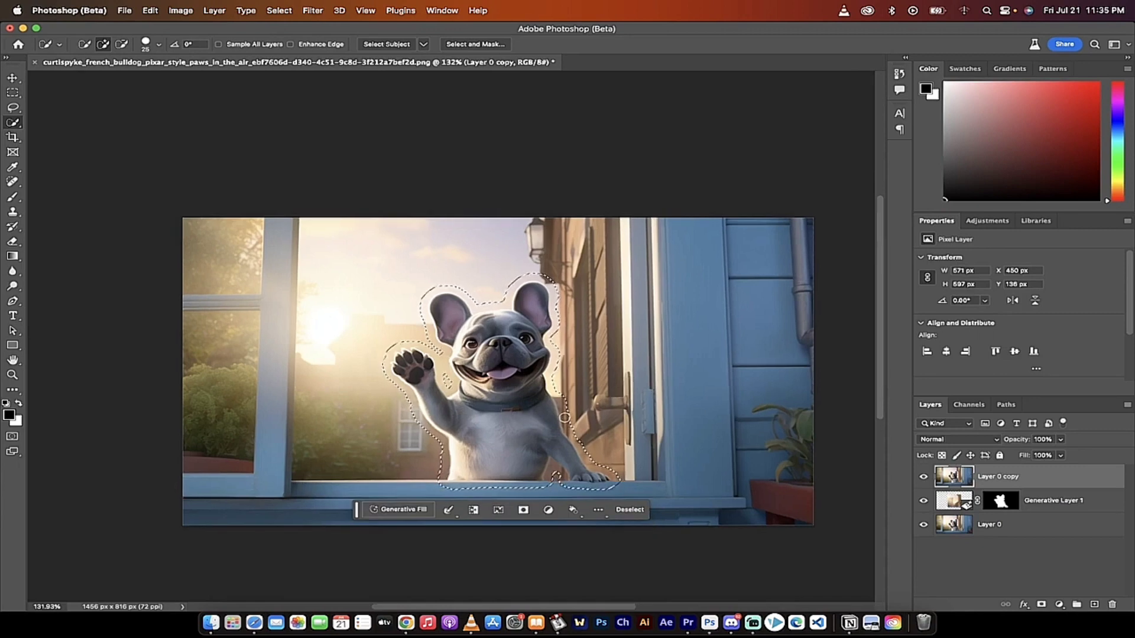
pyautogui.scroll(2, 564, 417)
pyautogui.scroll(-2, 564, 417)
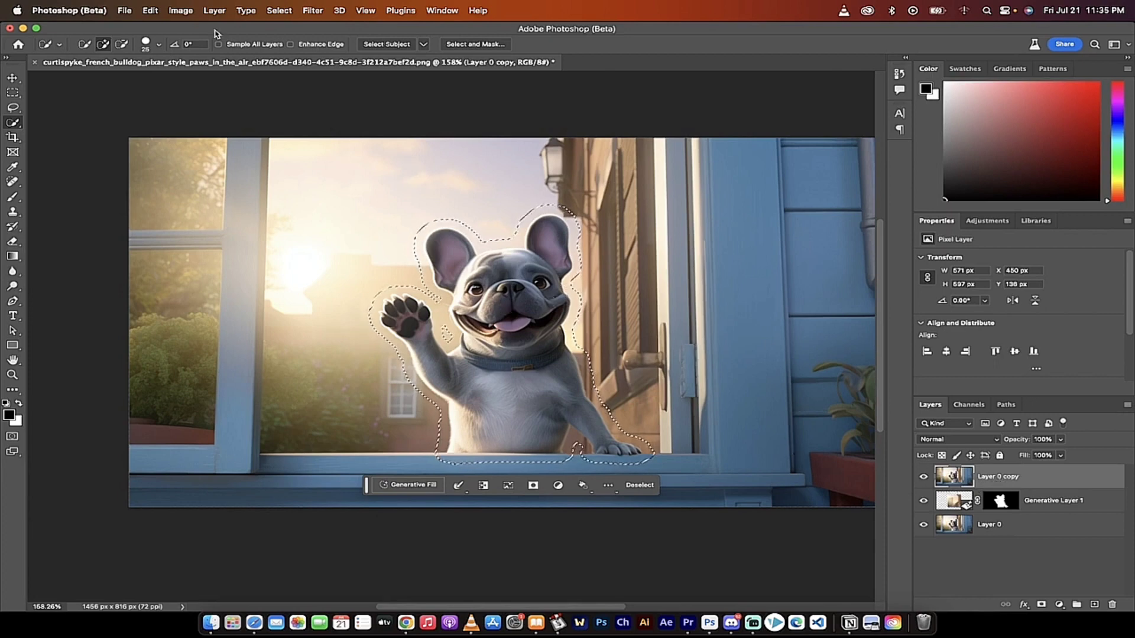
# - Start Puppet Warp on the selected dog and place pins on its ears, head, neck, raised arm and paw, body and resting paw
pyautogui.click(150, 10)
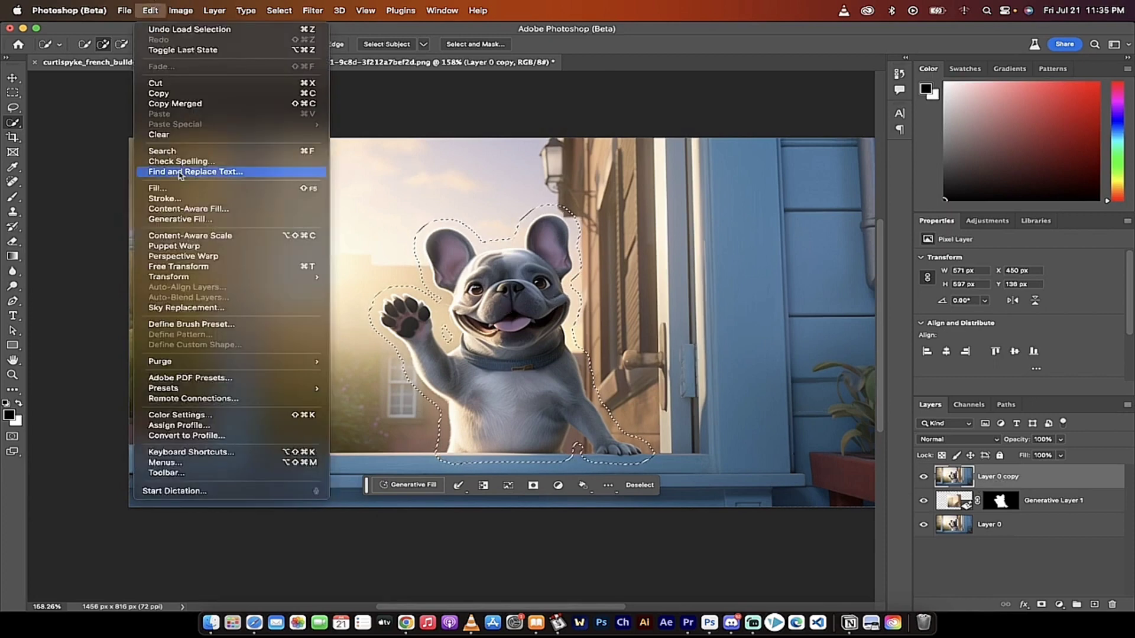
pyautogui.click(175, 247)
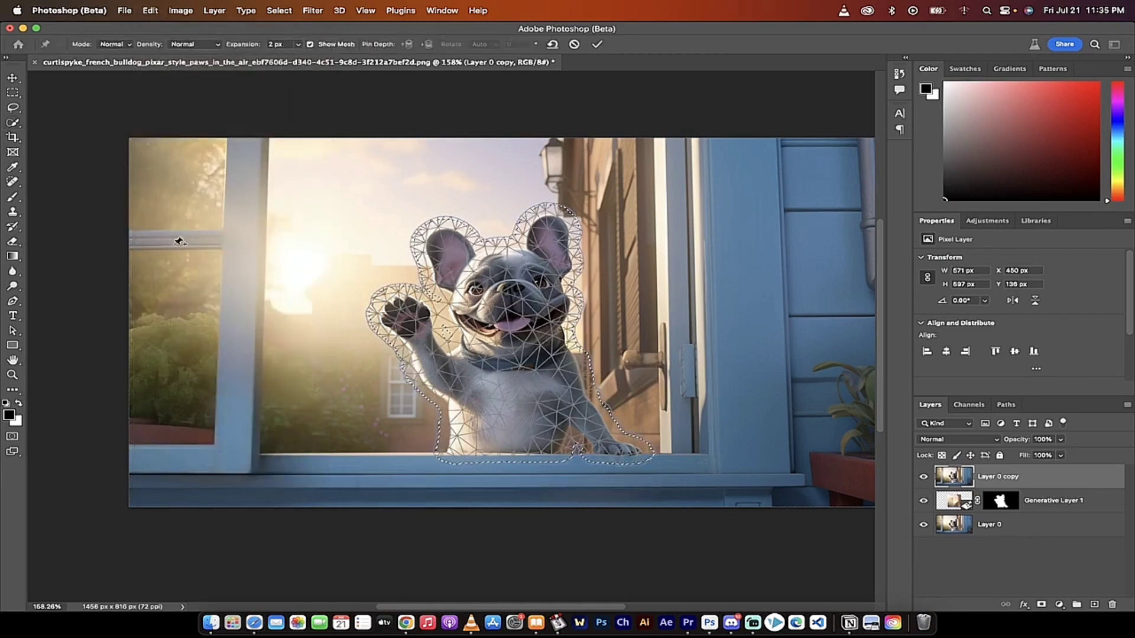
pyautogui.scroll(5, 486, 320)
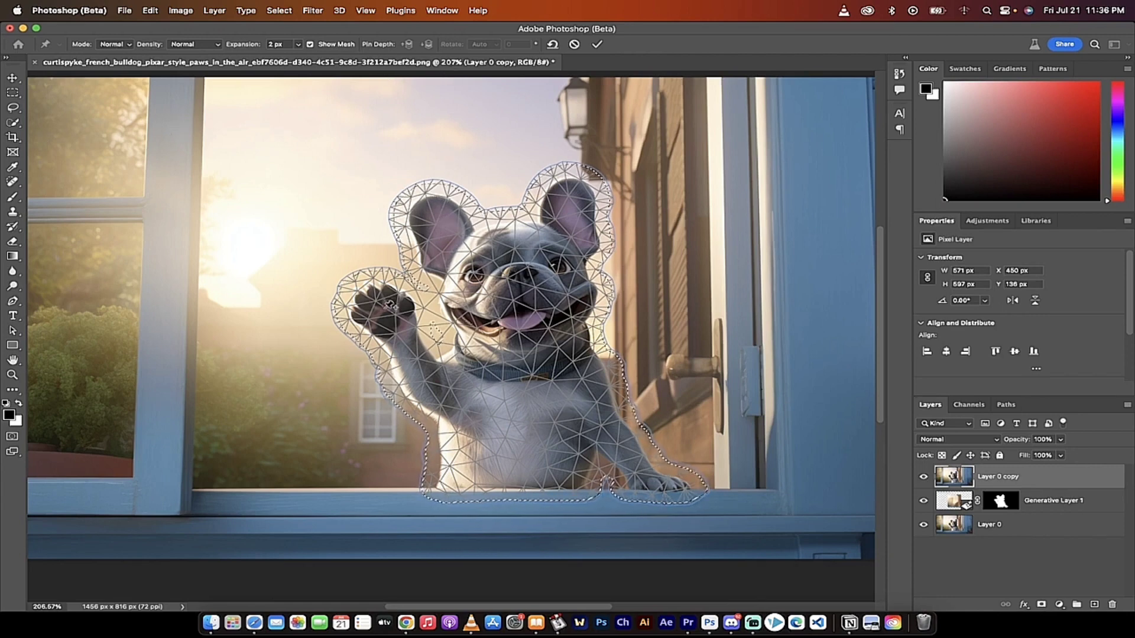
pyautogui.click(390, 305)
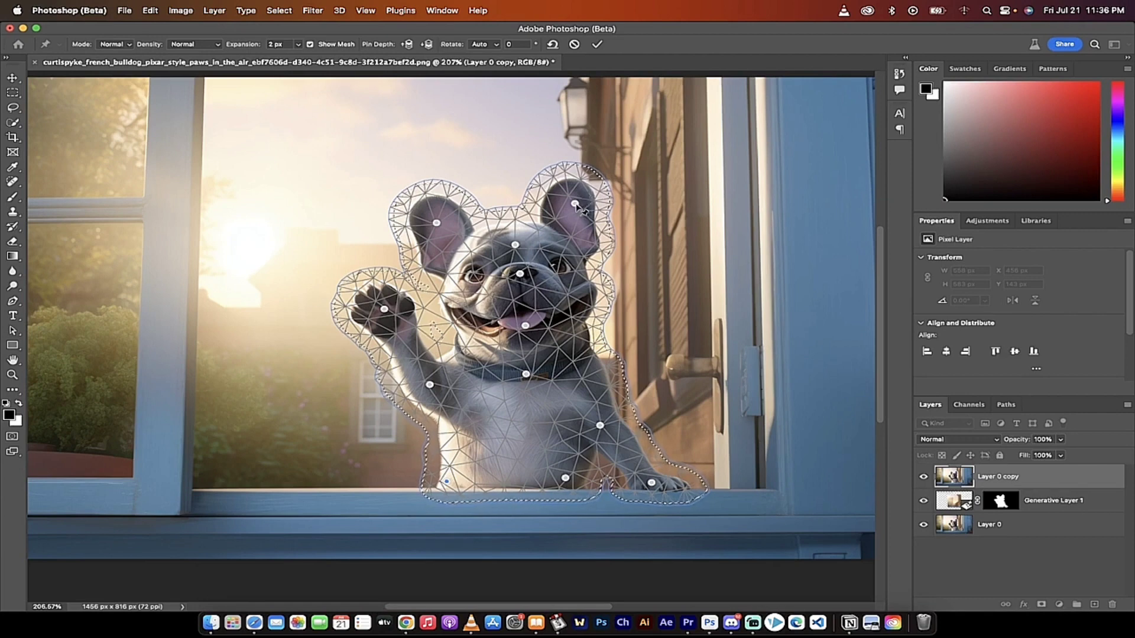
# - Repose the dog's ears, forehead and raised paw by shifting their Puppet Warp pins slightly, and apply the warp
pyautogui.moveTo(589, 202); pyautogui.dragTo(594, 201)
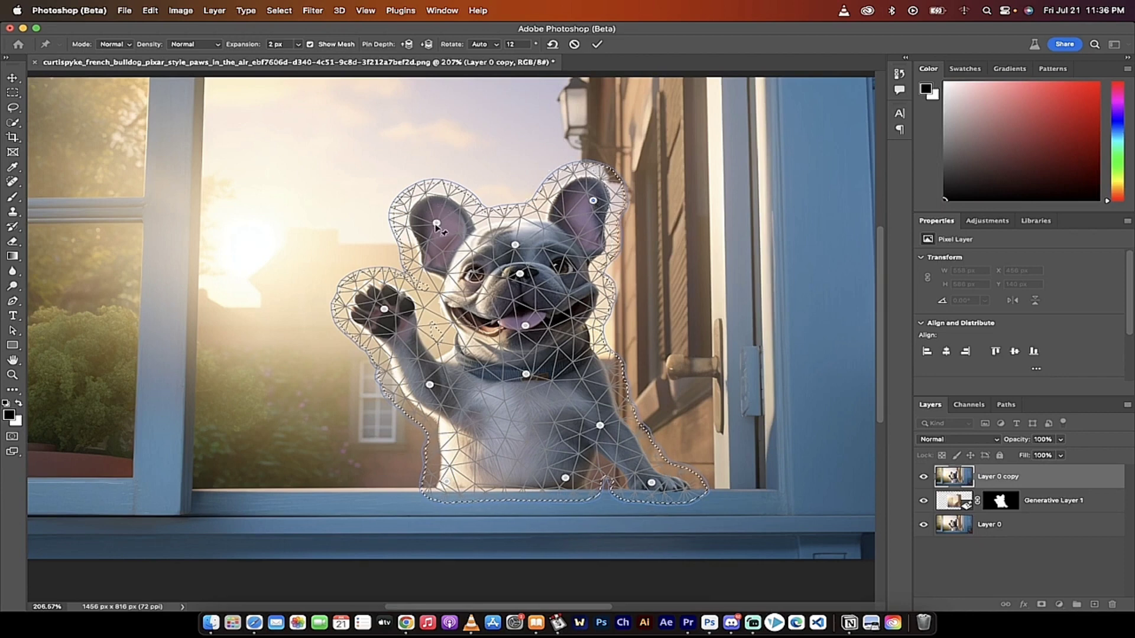
pyautogui.moveTo(437, 225); pyautogui.dragTo(449, 216)
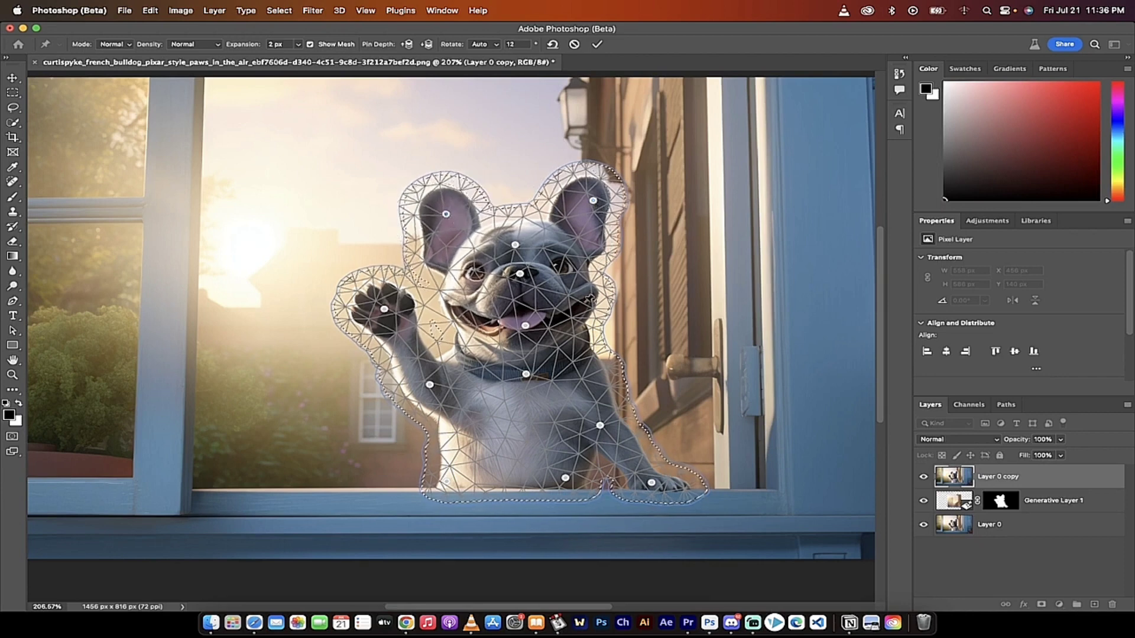
pyautogui.moveTo(516, 245); pyautogui.dragTo(527, 243)
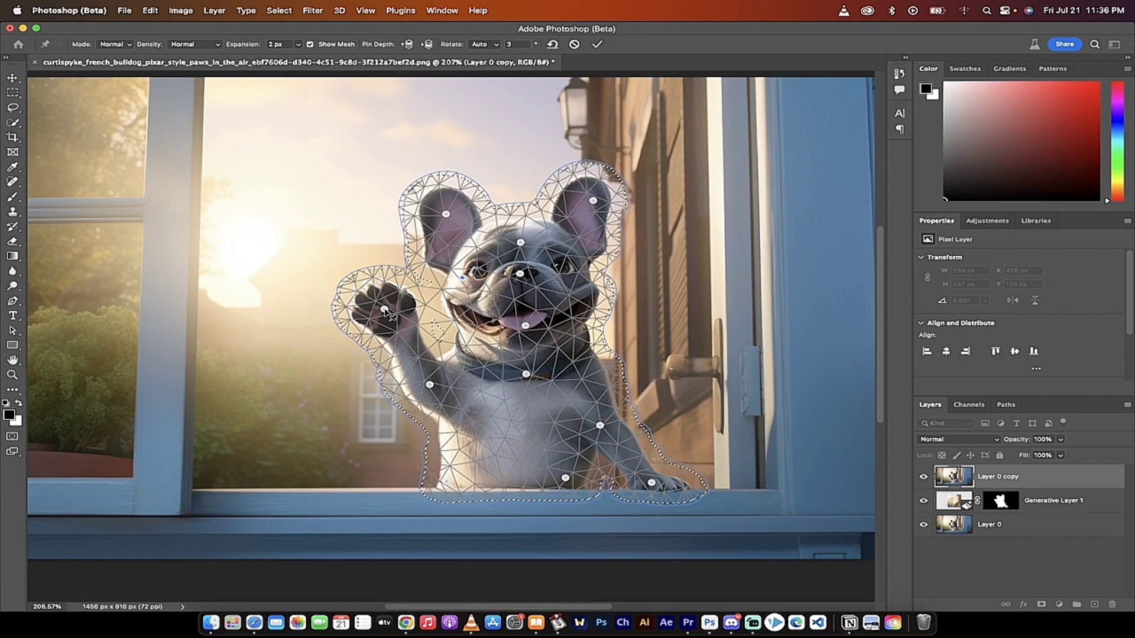
pyautogui.moveTo(385, 309)
pyautogui.mouseDown()
pyautogui.moveTo(358, 312)
pyautogui.moveTo(380, 311)
pyautogui.mouseUp()
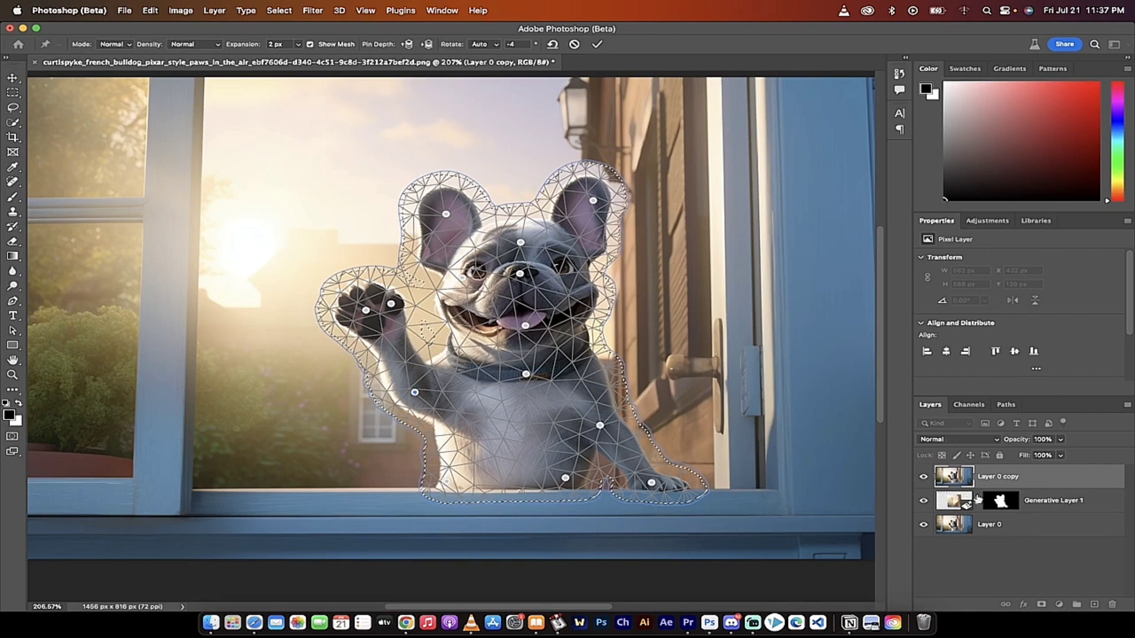
pyautogui.click(13, 78)
pyautogui.click(595, 221)
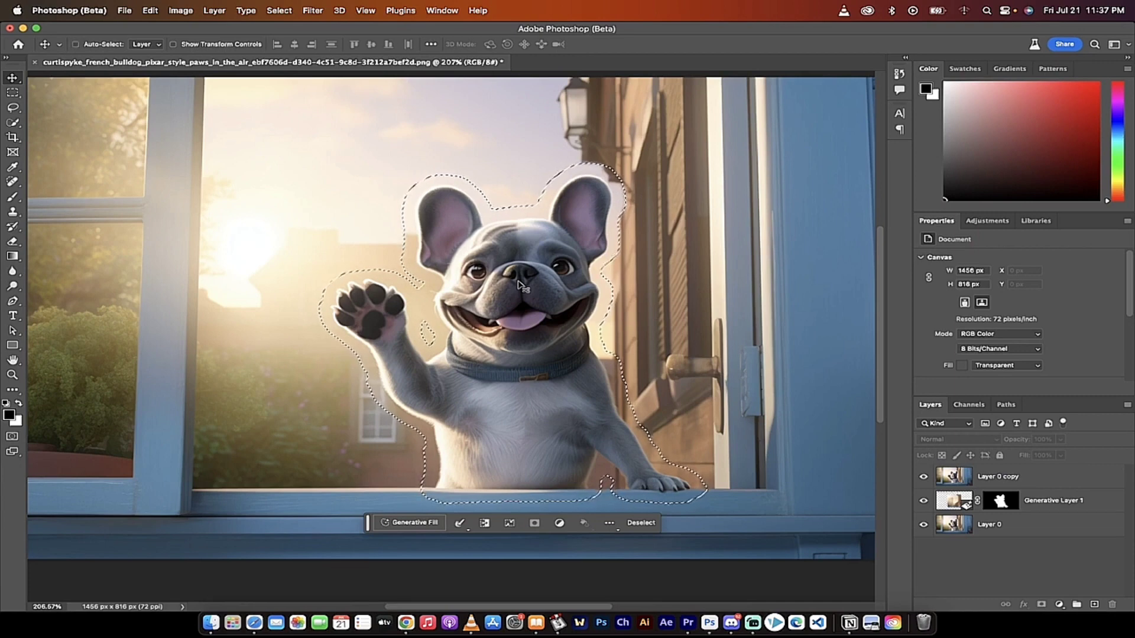
# - Compare the dog's pose before and after the Puppet Warp by undoing and redoing it, keeping the warped pose
pyautogui.press('super+z')
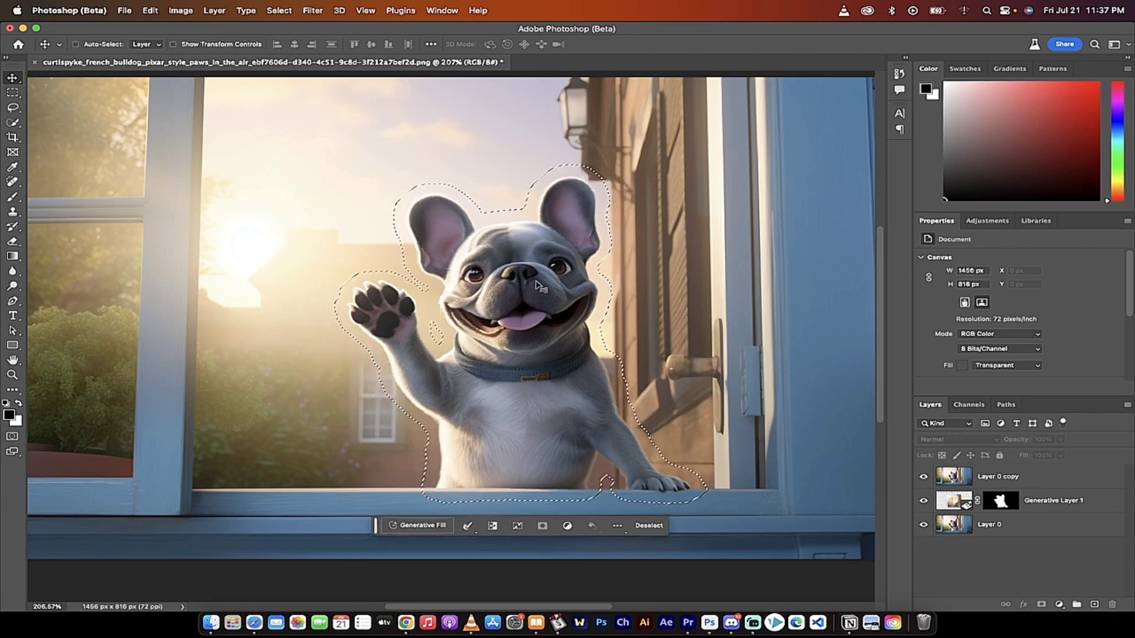
pyautogui.press('super+shift+z')
pyautogui.press('super+z')
pyautogui.press('super+shift+z')
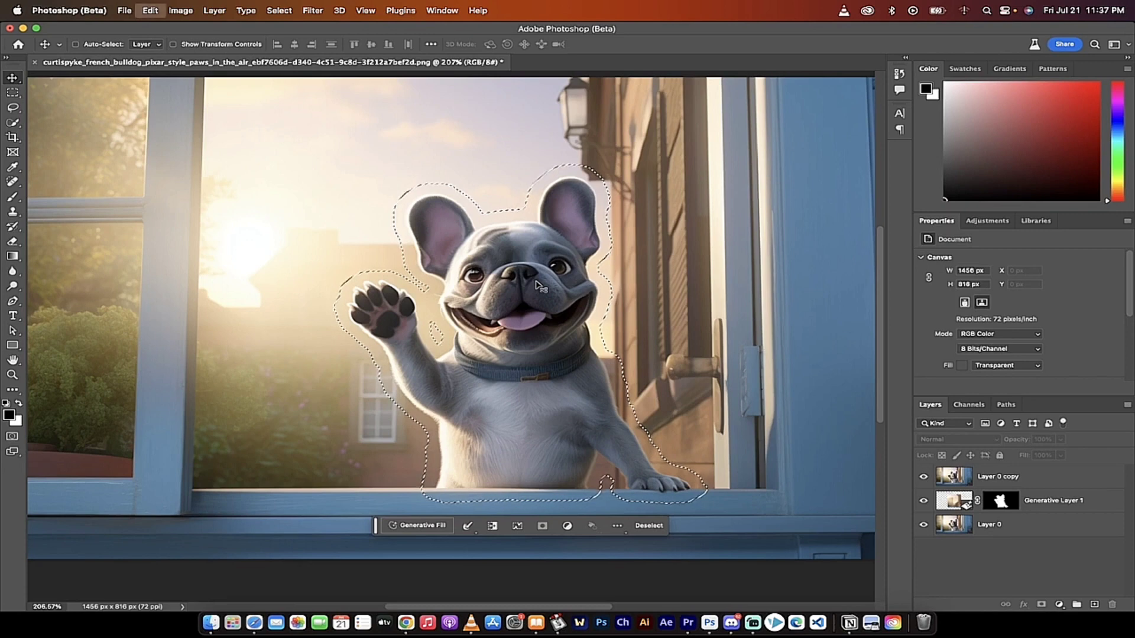
pyautogui.press('super+z')
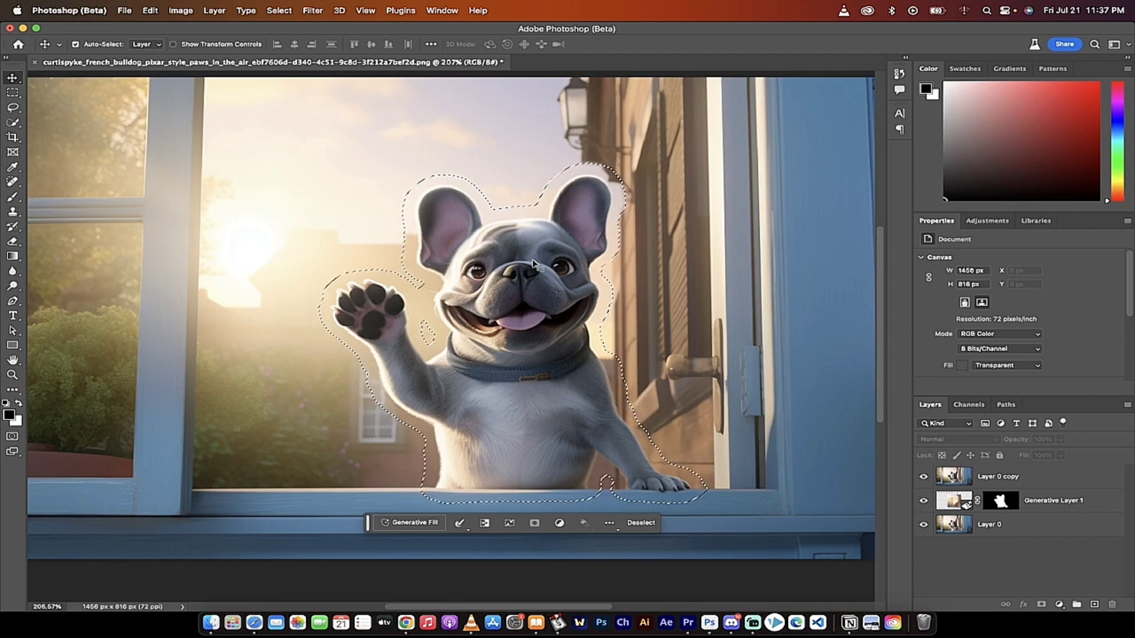
pyautogui.scroll(-3, 545, 264)
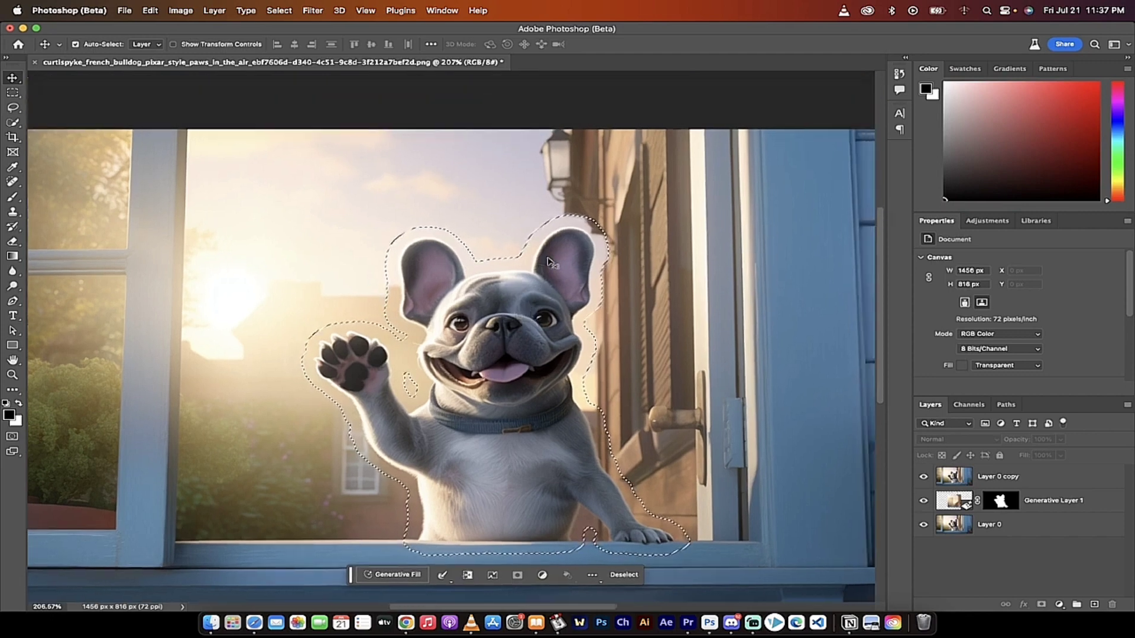